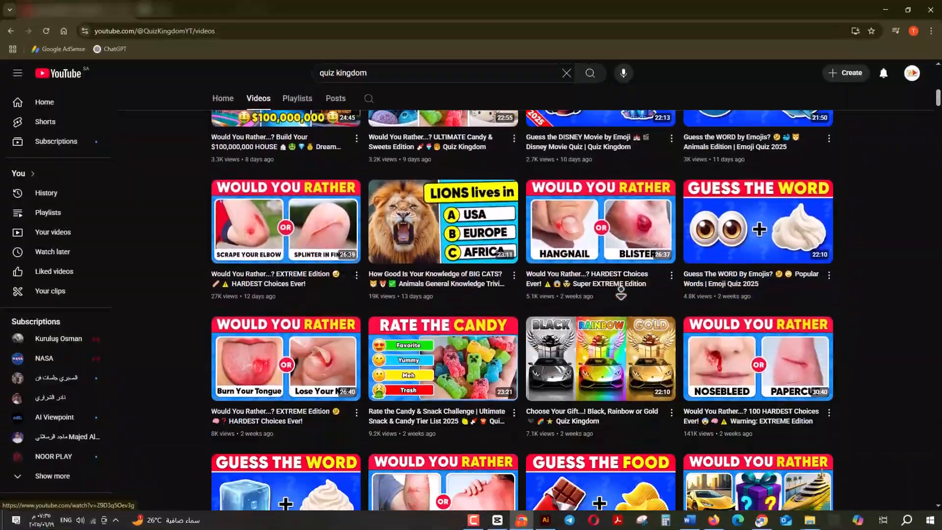
{"action": "scroll", "coordinate": [522, 304], "scroll_direction": "down", "scroll_amount": 10}
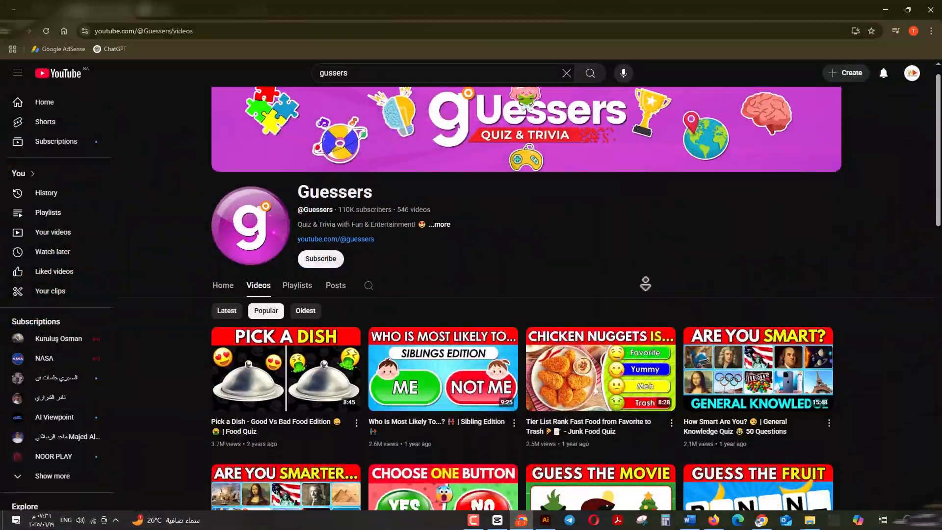
{"action": "scroll", "coordinate": [645, 284], "scroll_direction": "down", "scroll_amount": 10}
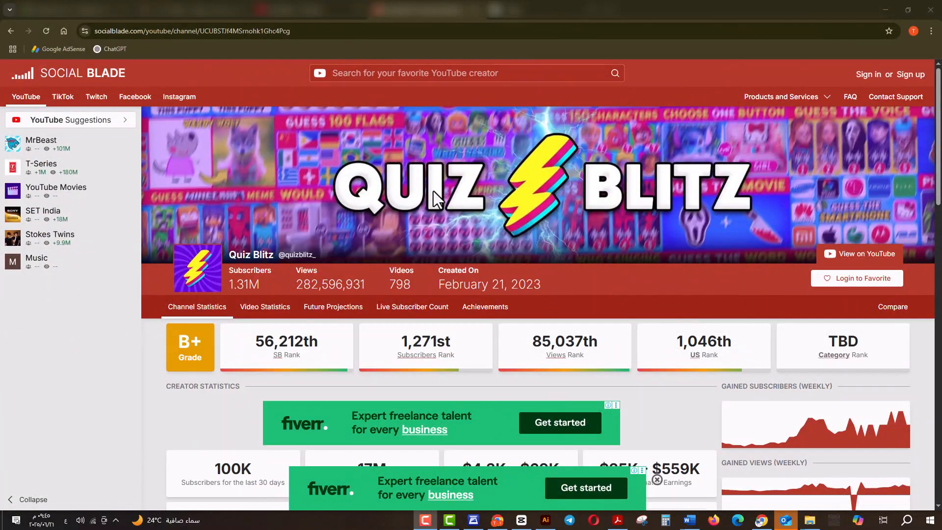
{"action": "scroll", "coordinate": [434, 170], "scroll_direction": "down", "scroll_amount": 5}
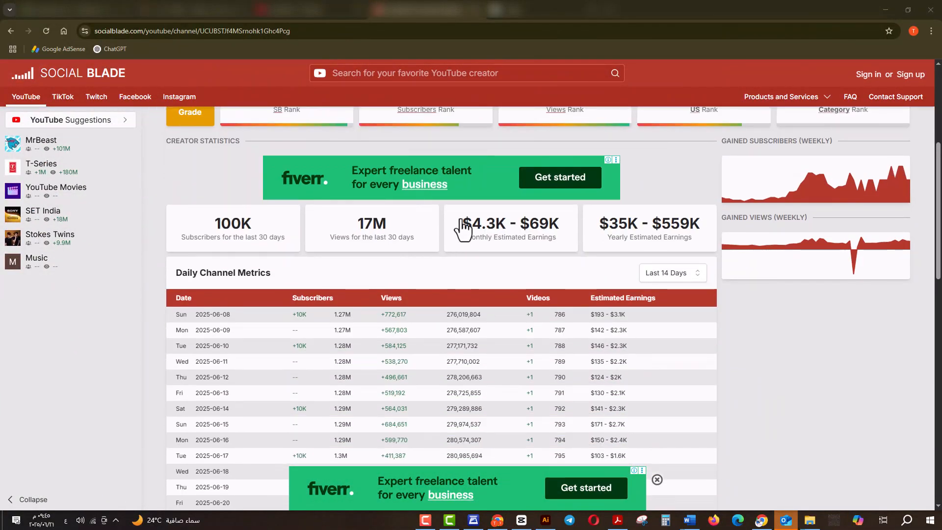
{"action": "left_click_drag", "start_coordinate": [462, 223], "coordinate": [501, 222]}
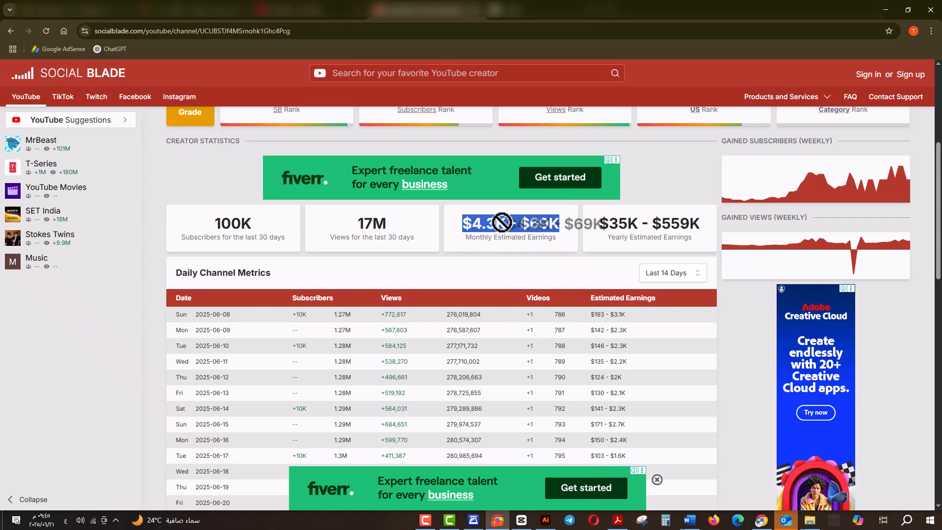
{"action": "left_click_drag", "start_coordinate": [608, 224], "coordinate": [701, 224]}
{"action": "left_click", "coordinate": [592, 225]}
{"action": "scroll", "coordinate": [549, 233], "scroll_direction": "up", "scroll_amount": 1}
{"action": "scroll", "coordinate": [550, 234], "scroll_direction": "down", "scroll_amount": 1}
{"action": "scroll", "coordinate": [551, 234], "scroll_direction": "up", "scroll_amount": 1}
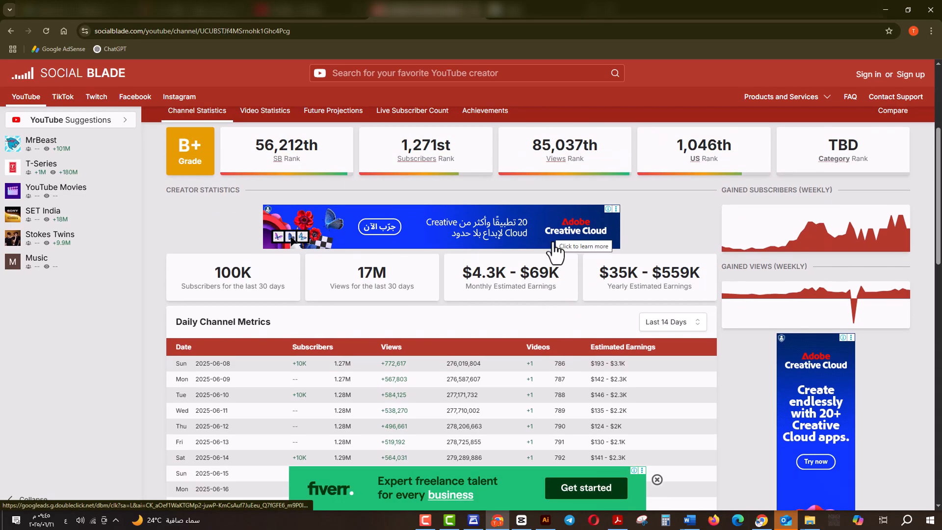
{"action": "scroll", "coordinate": [552, 273], "scroll_direction": "down", "scroll_amount": 4}
{"action": "scroll", "coordinate": [535, 262], "scroll_direction": "up", "scroll_amount": 8}
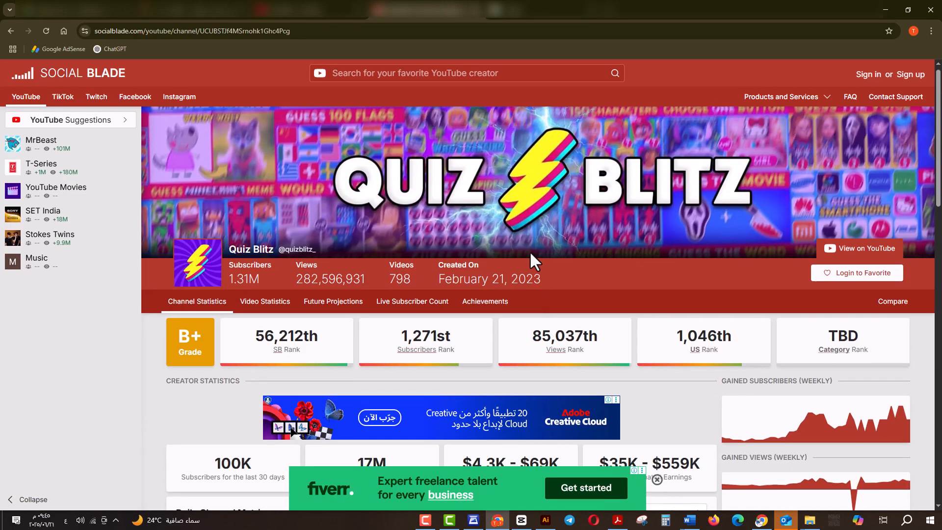
{"action": "scroll", "coordinate": [531, 254], "scroll_direction": "down", "scroll_amount": 2}
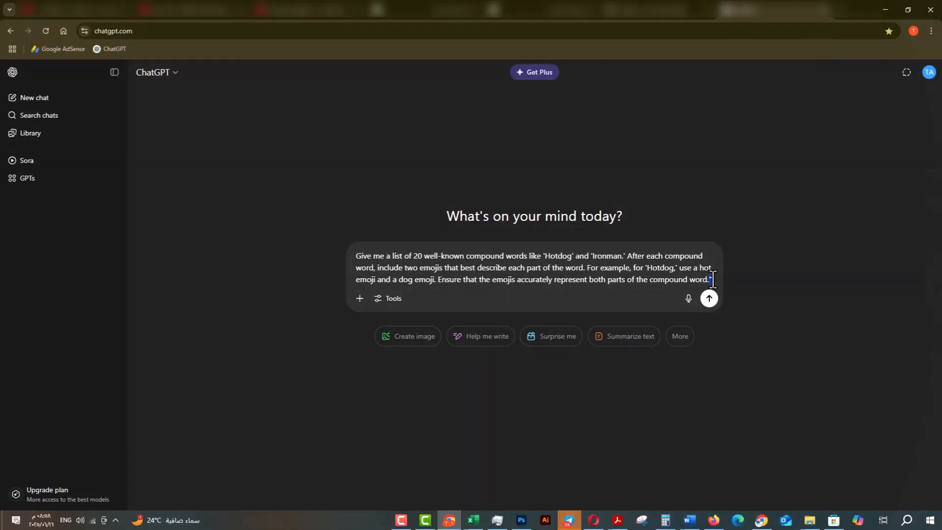
Ask ChatGPT for 20 well-known compound words, each followed by two emojis that describe its two parts
{"action": "key", "text": "Return"}
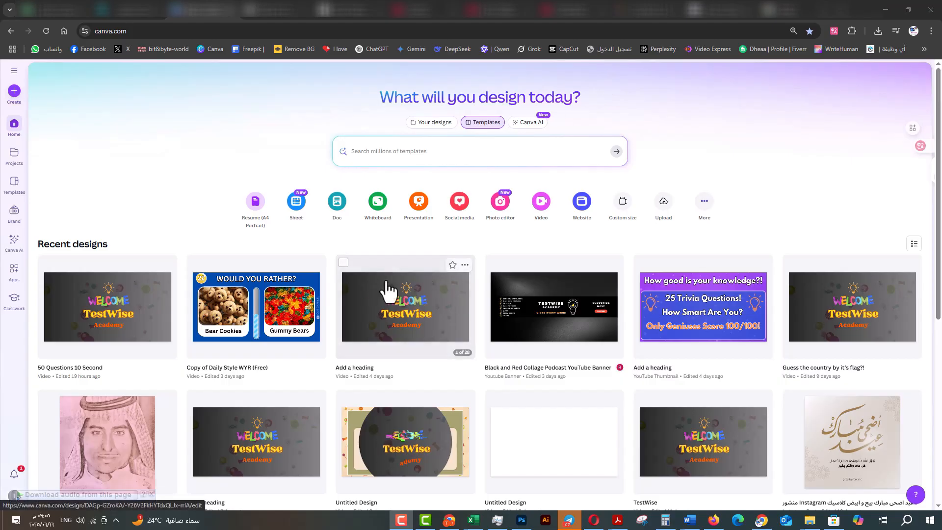
Create a new blank Video (Landscape) design in Canva
{"action": "scroll", "coordinate": [385, 294], "scroll_direction": "down", "scroll_amount": 5}
{"action": "scroll", "coordinate": [362, 263], "scroll_direction": "up", "scroll_amount": 5}
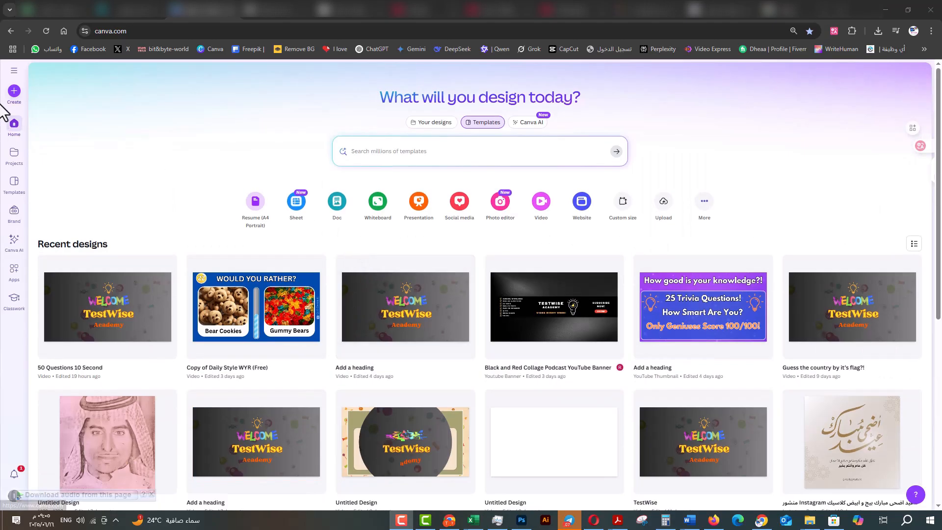
{"action": "left_click", "coordinate": [13, 97]}
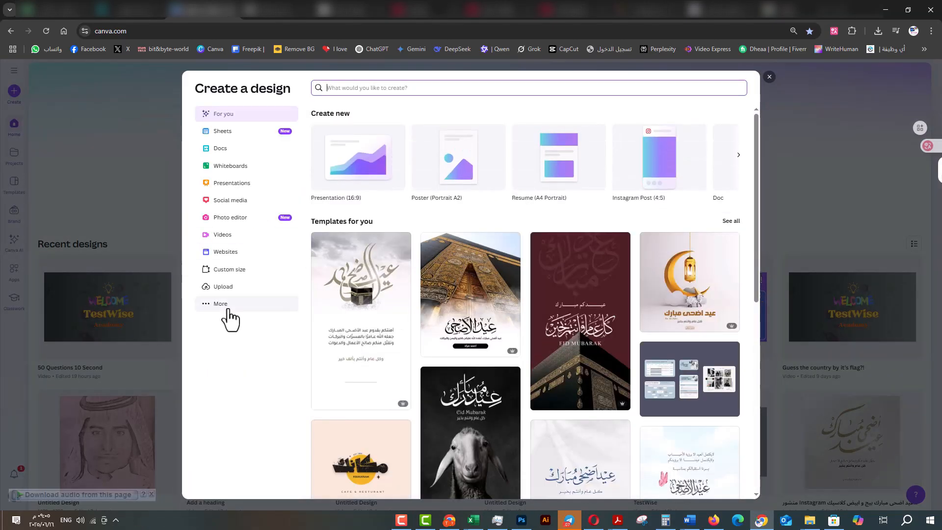
{"action": "left_click", "coordinate": [223, 236]}
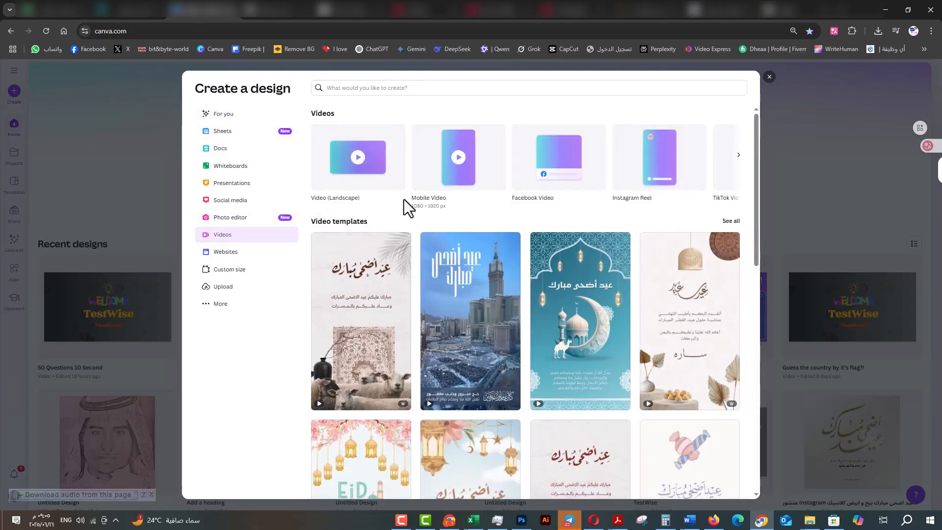
{"action": "left_click", "coordinate": [357, 162]}
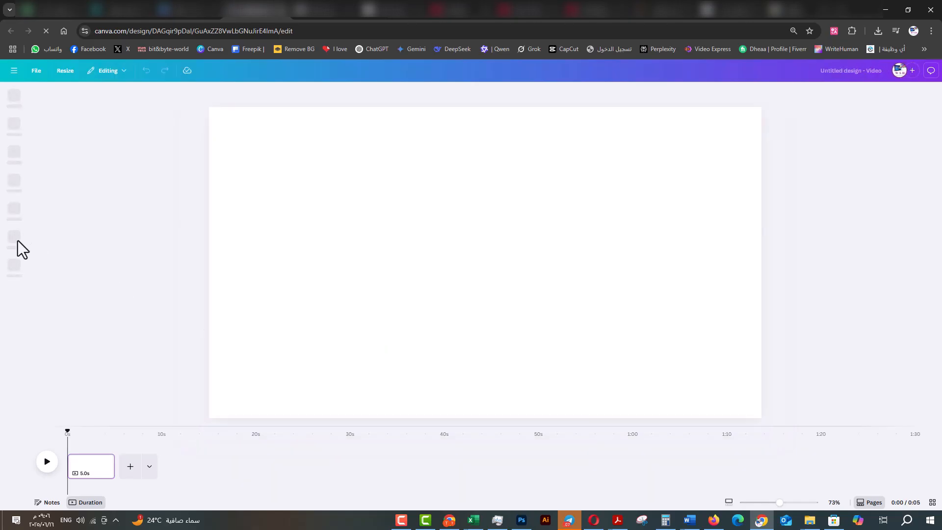
Search the elements library for "spiral background"
{"action": "left_click", "coordinate": [13, 129]}
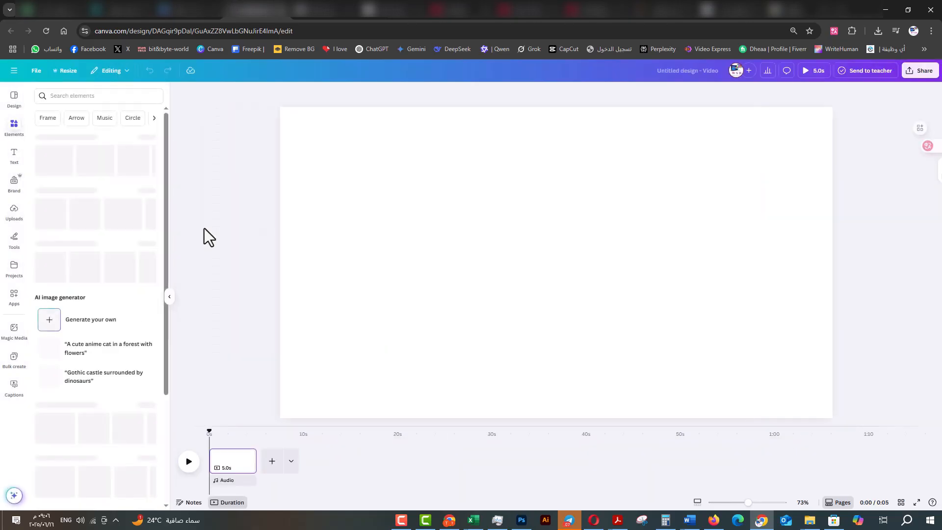
{"action": "left_click", "coordinate": [84, 95]}
{"action": "type", "text": "sp"}
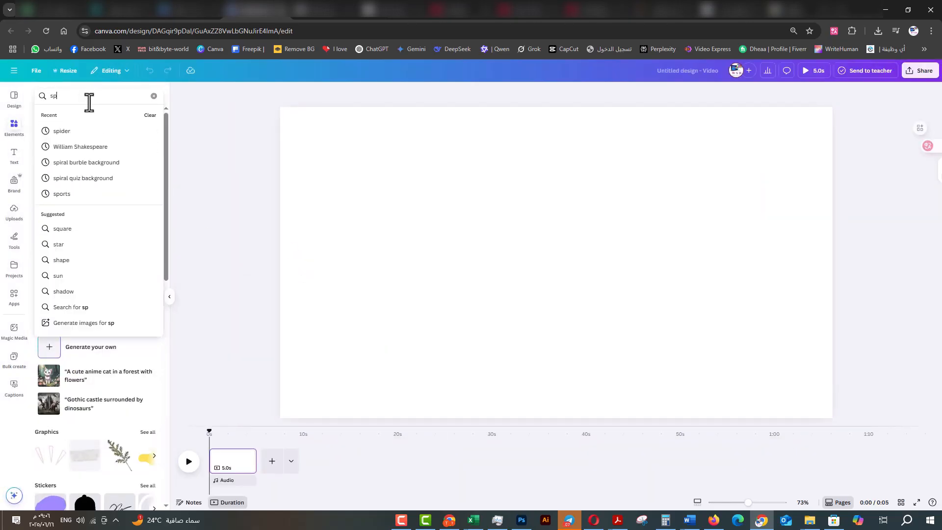
{"action": "type", "text": "iral "}
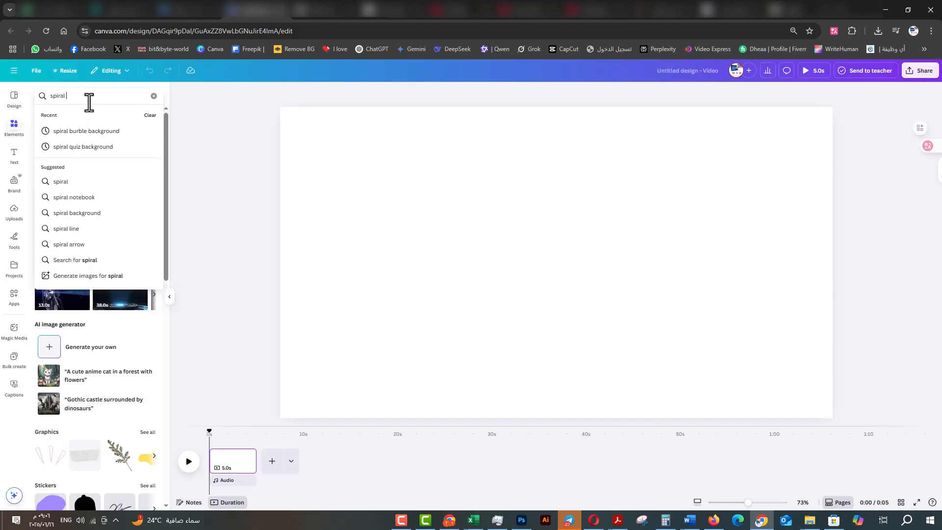
{"action": "type", "text": "backgrou"}
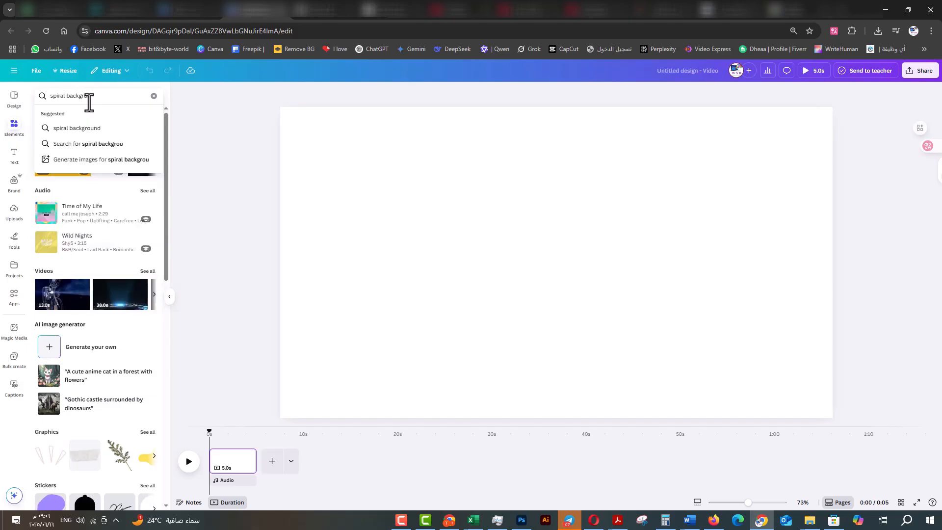
{"action": "type", "text": "nd"}
{"action": "key", "text": "Return"}
Limit the spiral background results to videos that are free
{"action": "left_click", "coordinate": [60, 114]}
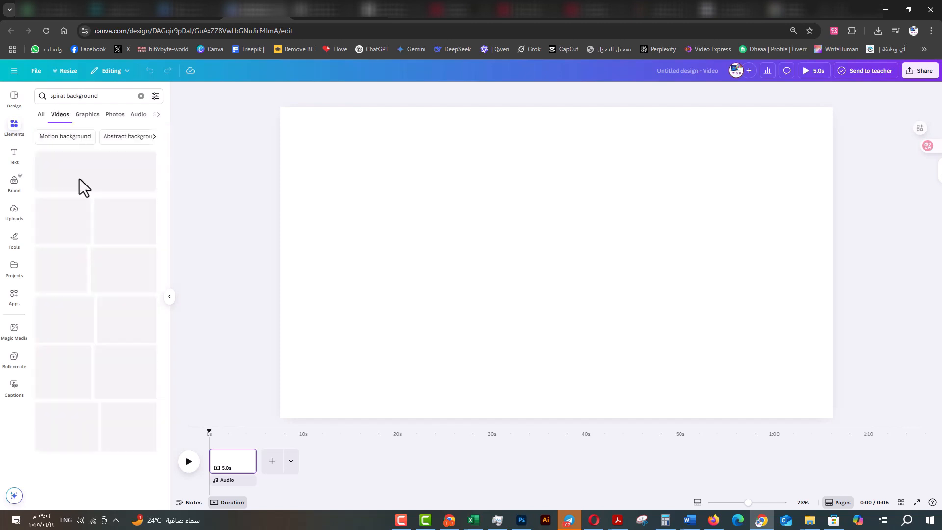
{"action": "left_click", "coordinate": [154, 97]}
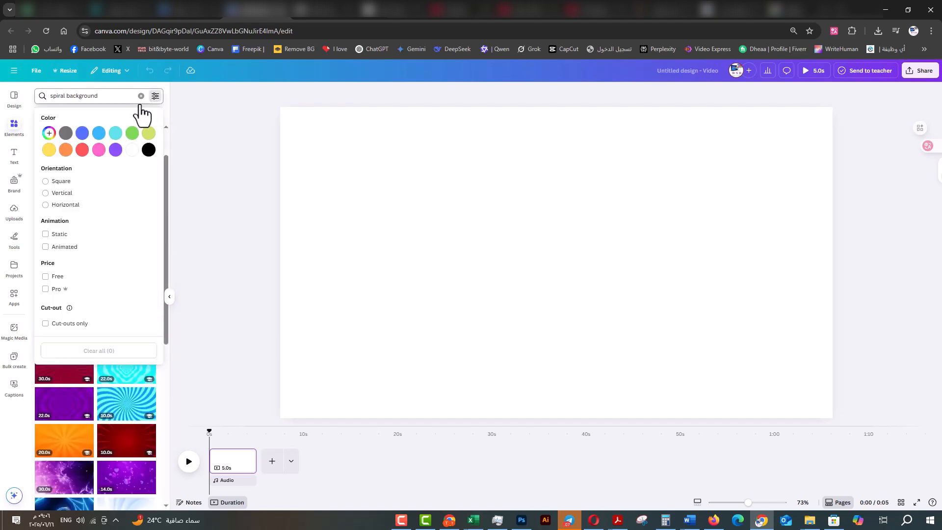
{"action": "left_click", "coordinate": [45, 277]}
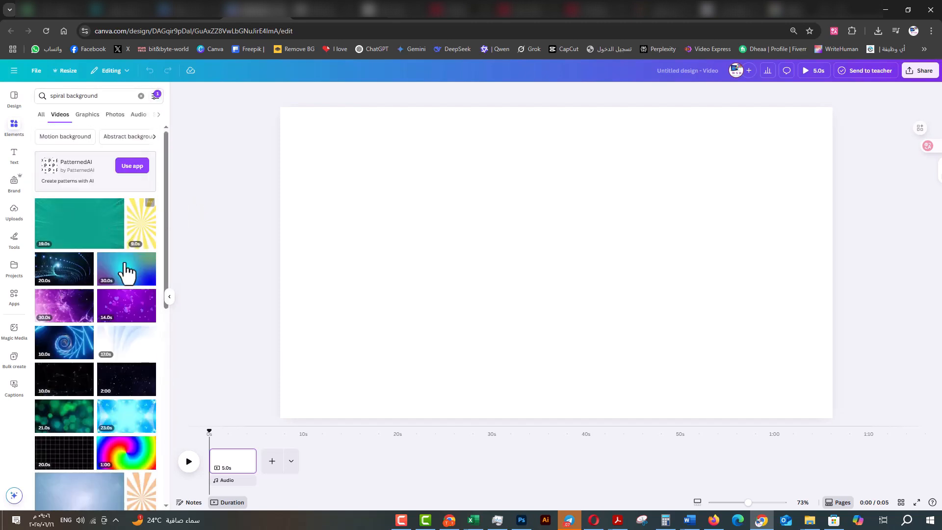
Add the green light-ray video to the page and set it as the background
{"action": "left_click", "coordinate": [80, 230]}
{"action": "right_click", "coordinate": [507, 215]}
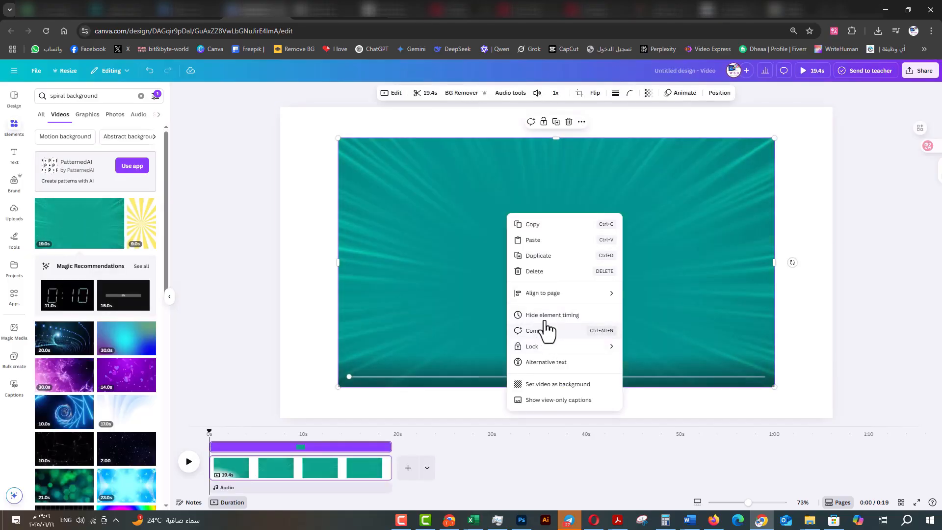
{"action": "left_click", "coordinate": [555, 385]}
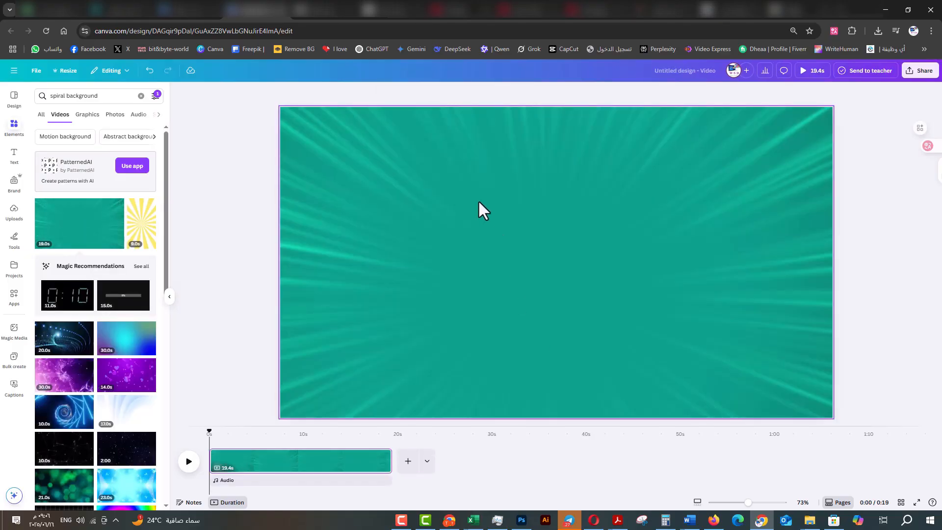
{"action": "left_click", "coordinate": [423, 172]}
{"action": "left_click", "coordinate": [449, 520]}
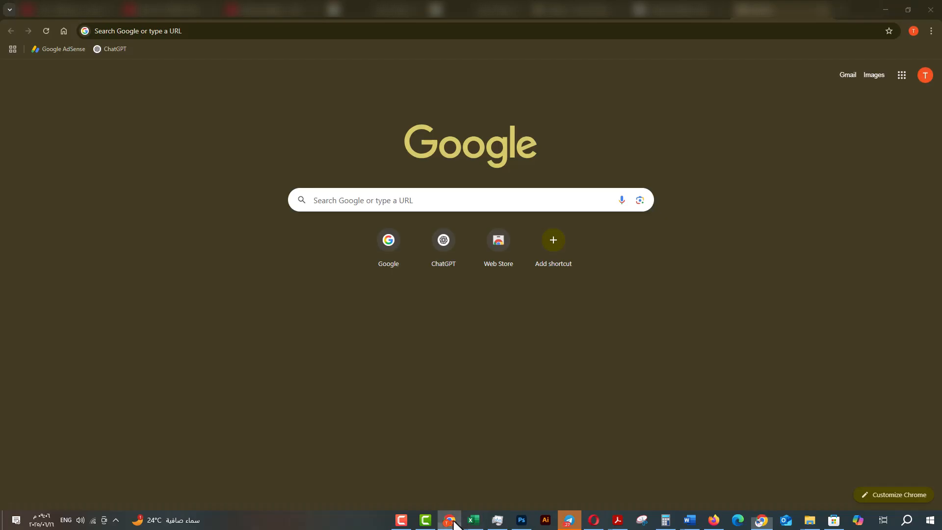
{"action": "left_click", "coordinate": [638, 13]}
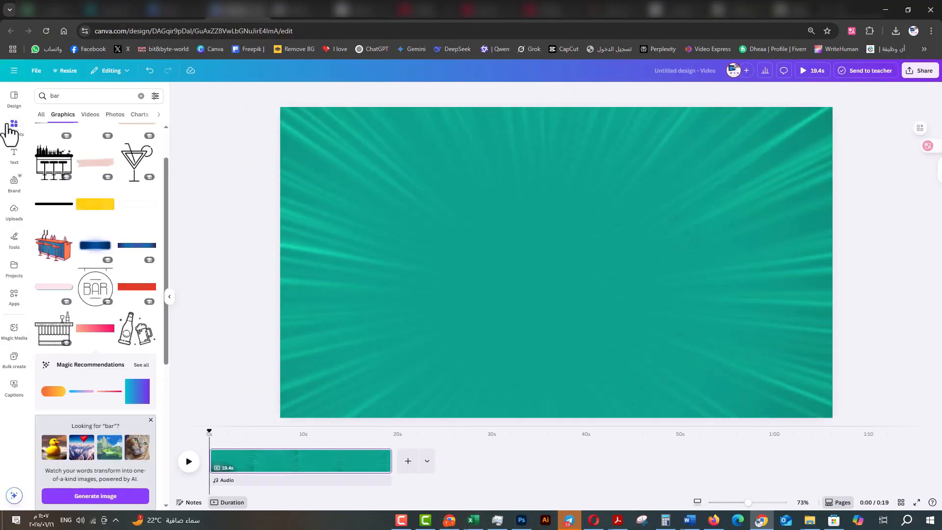
Clear the "bar" element search and add a white rounded square shape to the page
{"action": "left_click", "coordinate": [9, 128]}
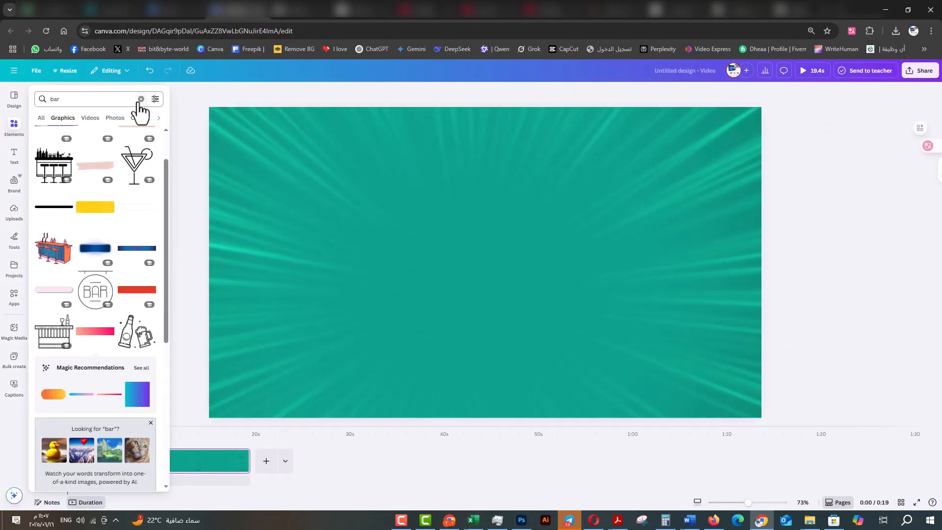
{"action": "left_click", "coordinate": [141, 99]}
{"action": "scroll", "coordinate": [84, 295], "scroll_direction": "down", "scroll_amount": 4}
{"action": "left_click", "coordinate": [70, 429]}
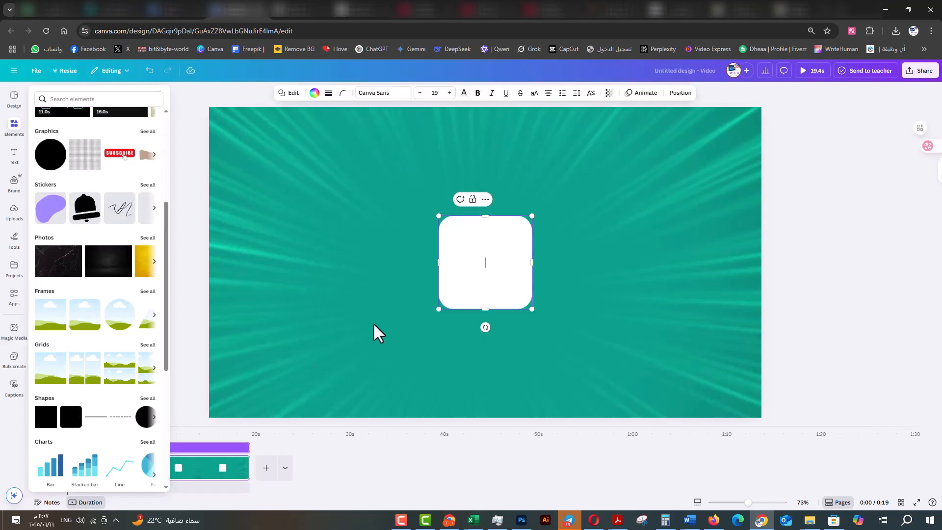
Reshape the white rounded square into a wide, flat bar centred along the page's upper edge
{"action": "left_click_drag", "start_coordinate": [535, 262], "coordinate": [701, 262]}
{"action": "left_click_drag", "start_coordinate": [571, 302], "coordinate": [695, 123]}
{"action": "left_click_drag", "start_coordinate": [580, 133], "coordinate": [549, 131]}
{"action": "left_click", "coordinate": [555, 200]}
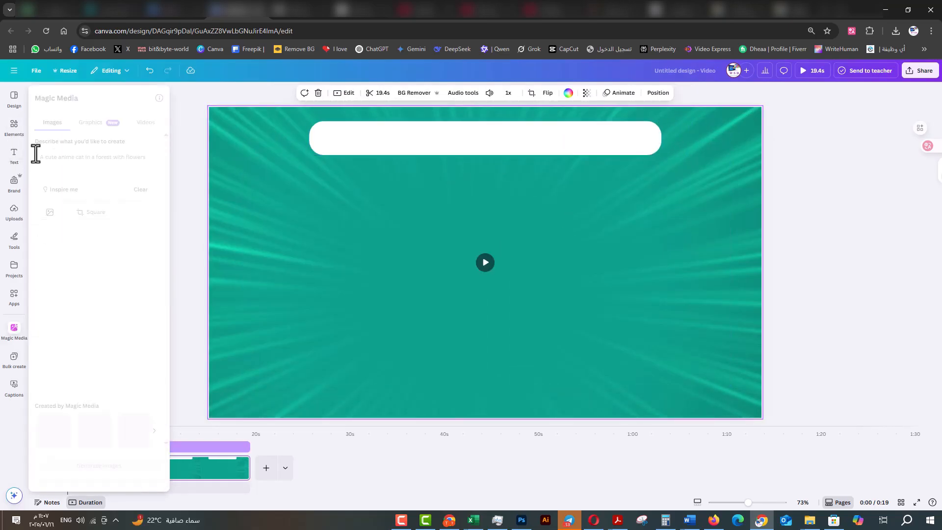
Add a heading to the page that reads "Guess the Word!"
{"action": "left_click", "coordinate": [13, 155]}
{"action": "left_click", "coordinate": [78, 181]}
{"action": "type", "text": "Gu"}
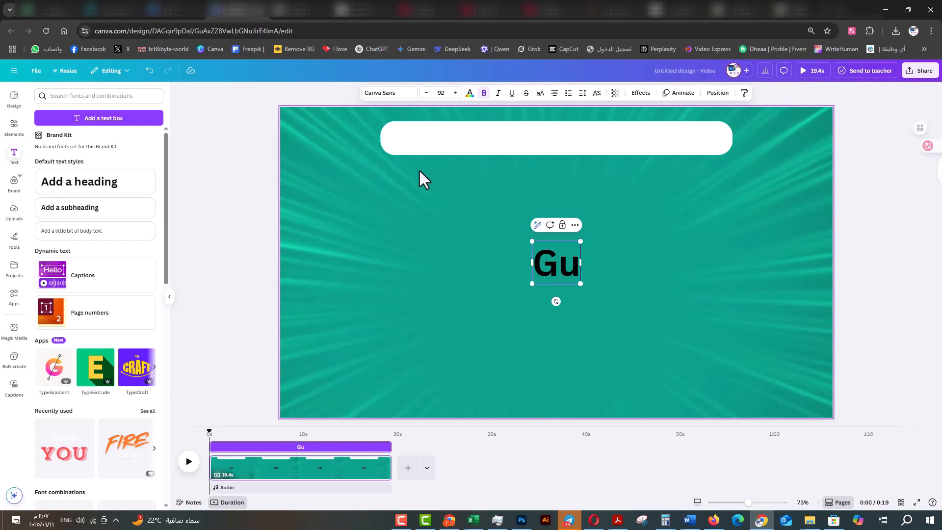
{"action": "type", "text": "ess the Wor"}
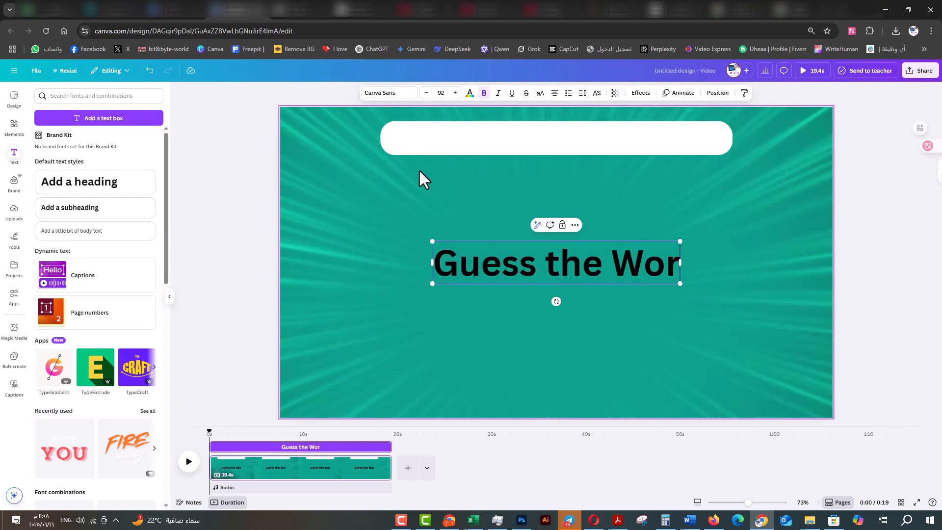
{"action": "type", "text": "d?"}
{"action": "key", "text": "BackSpace"}
{"action": "type", "text": "!"}
Shrink the "Guess the Word!" heading to font size 64.2 and place it centred on the white bar
{"action": "left_click", "coordinate": [571, 281]}
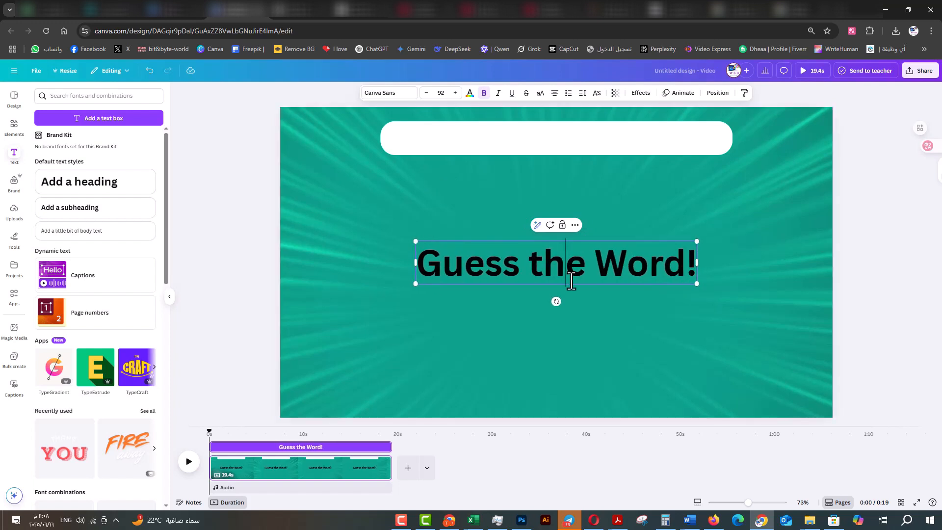
{"action": "key", "text": "Escape"}
{"action": "left_click_drag", "start_coordinate": [693, 287], "coordinate": [640, 145]}
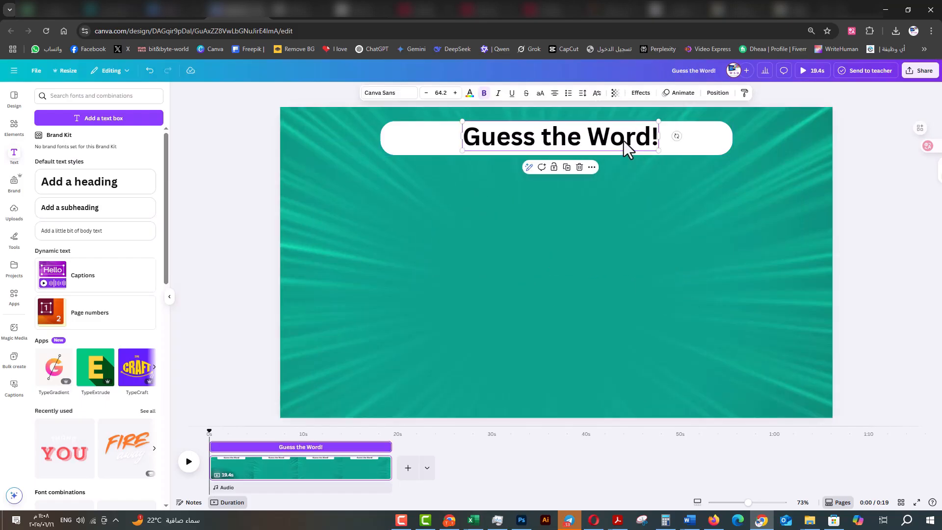
Colour "Word!" in the heading red and centre the heading vertically within the white bar
{"action": "double_click", "coordinate": [623, 141]}
{"action": "left_click", "coordinate": [461, 96]}
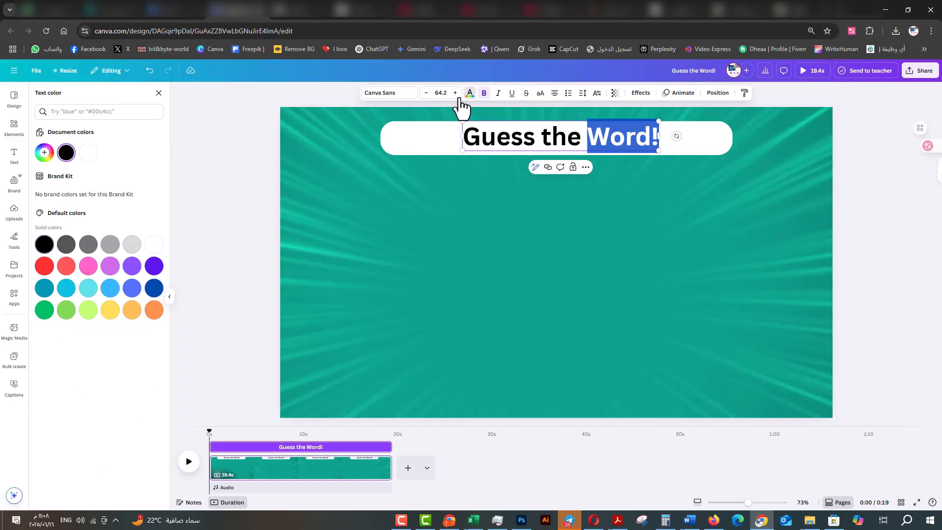
{"action": "left_click", "coordinate": [49, 267]}
{"action": "left_click", "coordinate": [526, 229]}
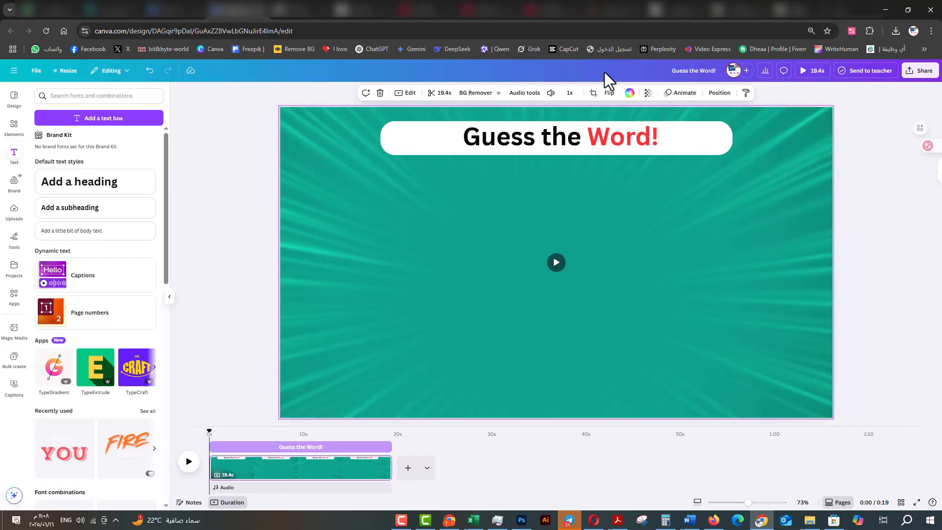
{"action": "left_click", "coordinate": [588, 141]}
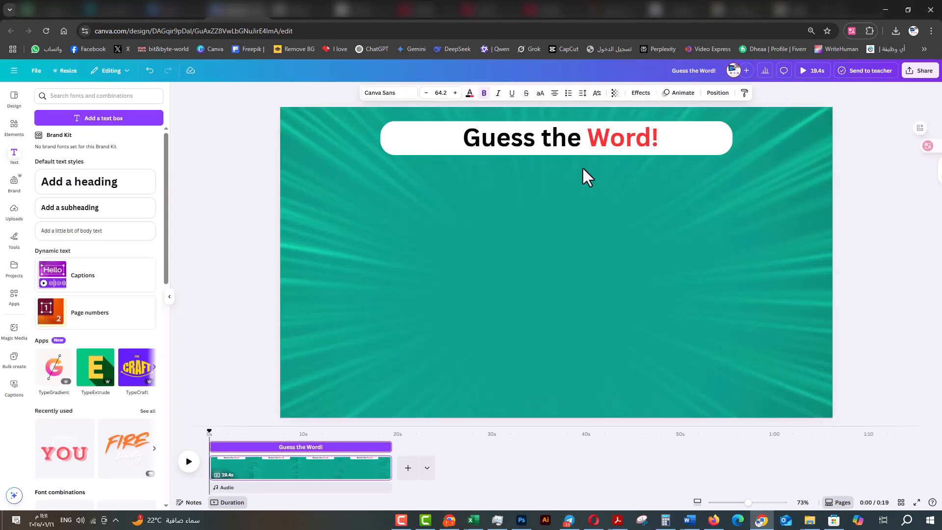
Slow the green background video down to a speed of 0.5
{"action": "left_click", "coordinate": [421, 126]}
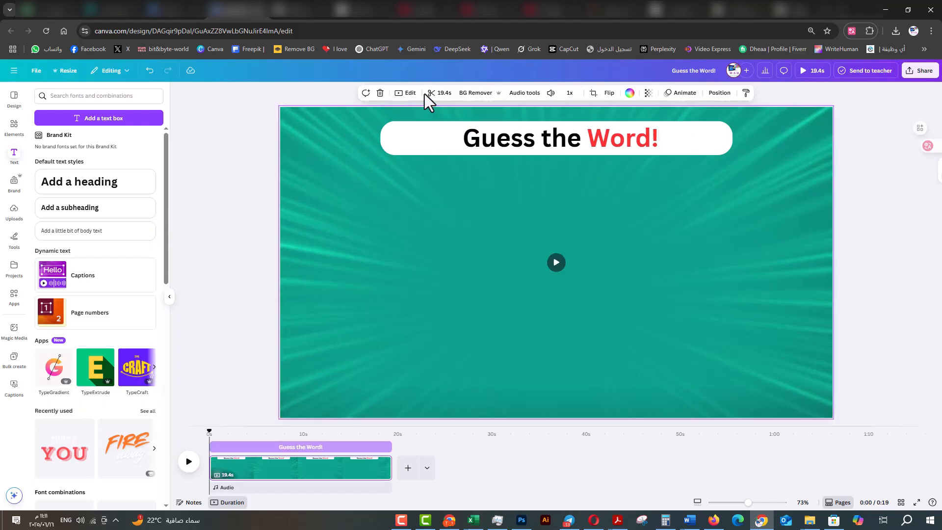
{"action": "left_click", "coordinate": [408, 93]}
{"action": "mouse_move", "coordinate": [65, 310]}
{"action": "left_mouse_down"}
{"action": "mouse_move", "coordinate": [96, 310]}
{"action": "mouse_move", "coordinate": [61, 310]}
{"action": "left_mouse_up"}
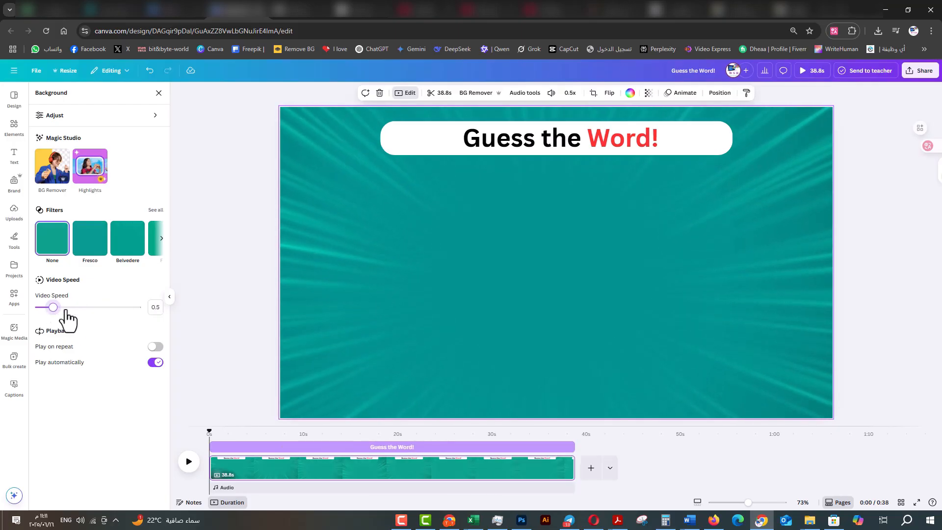
Search the elements for "+", filter the graphics results, and add the red plus sign with the black outline to the page
{"action": "left_click", "coordinate": [393, 219]}
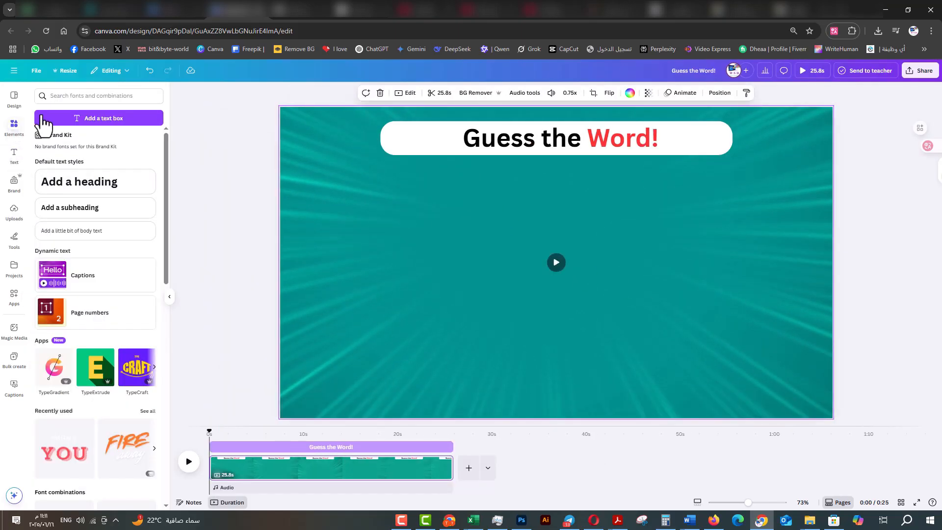
{"action": "left_click", "coordinate": [14, 125]}
{"action": "left_click", "coordinate": [47, 95]}
{"action": "type", "text": "+"}
{"action": "key", "text": "Return"}
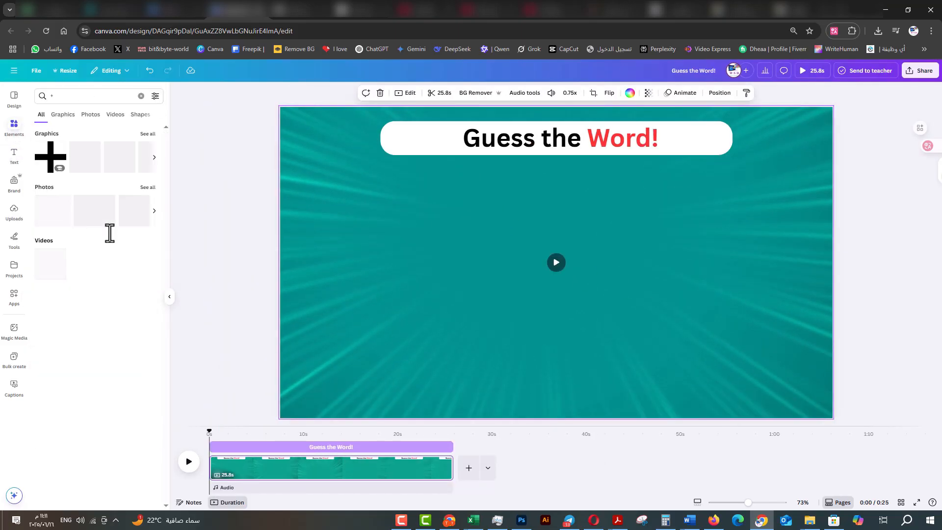
{"action": "left_click", "coordinate": [63, 115]}
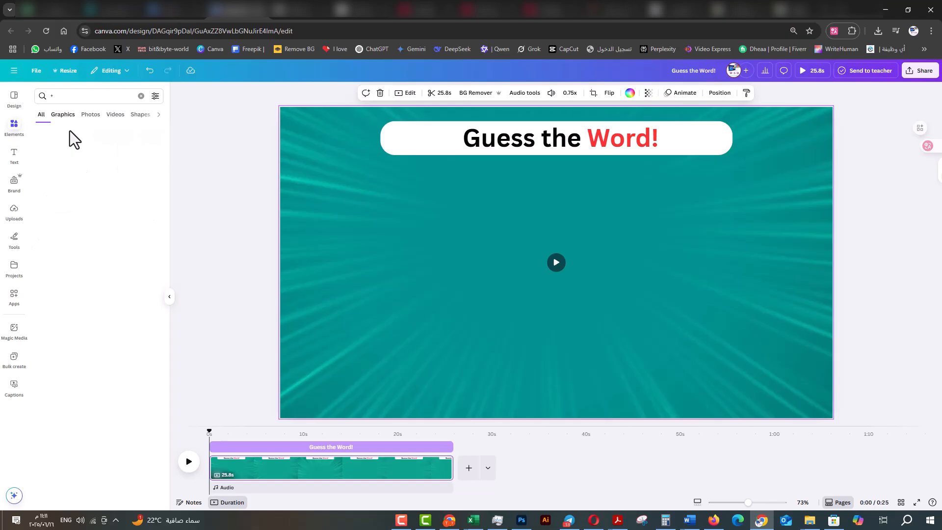
{"action": "left_click", "coordinate": [155, 96]}
{"action": "left_click", "coordinate": [45, 277]}
{"action": "left_click", "coordinate": [180, 145]}
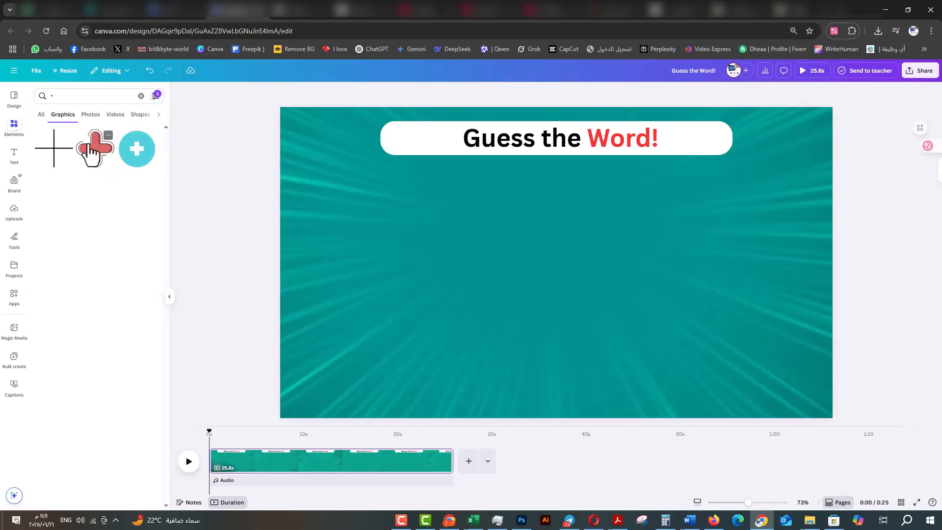
{"action": "left_click", "coordinate": [95, 147]}
Shrink the red plus sign and place it near the middle of the page, below the heading
{"action": "left_click_drag", "start_coordinate": [549, 257], "coordinate": [519, 261]}
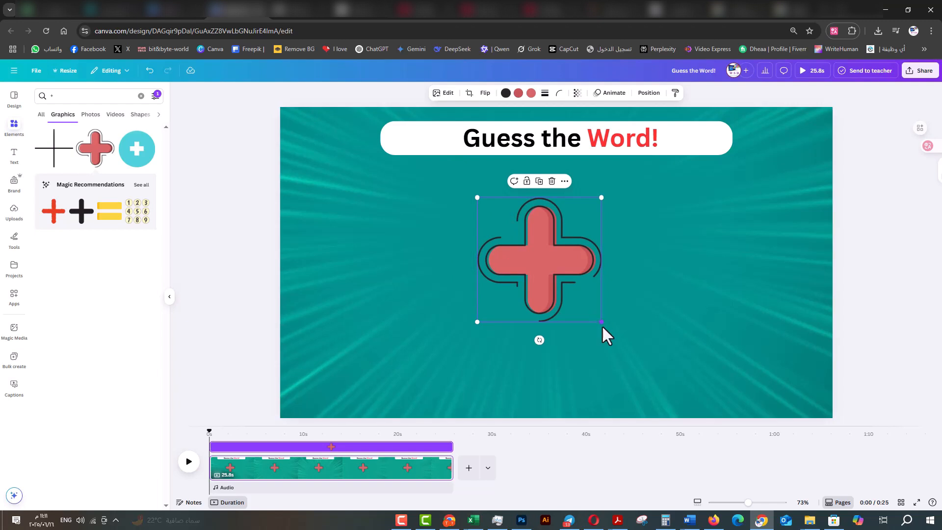
{"action": "left_click_drag", "start_coordinate": [602, 322], "coordinate": [573, 293]}
{"action": "left_click_drag", "start_coordinate": [538, 262], "coordinate": [554, 274]}
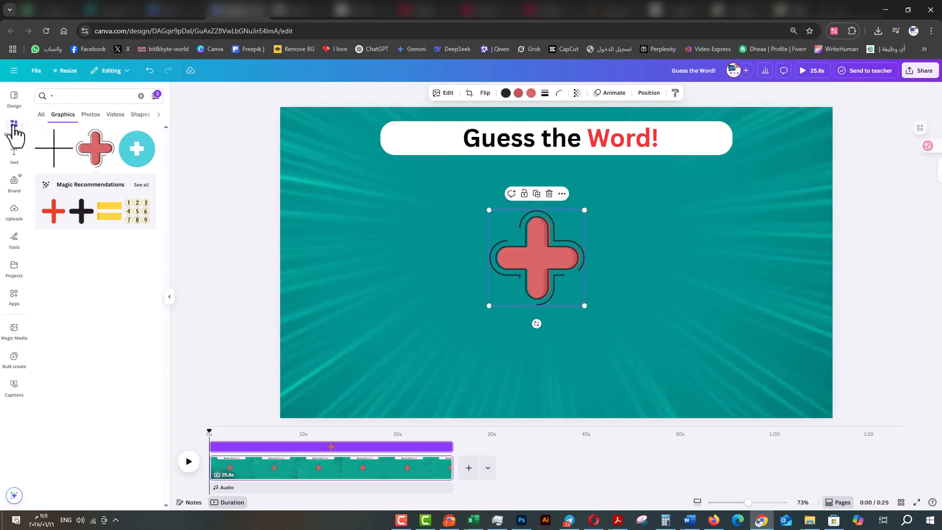
Search the elements for "hot imoji" and place the sweating hot-face emoji to the left of the plus sign
{"action": "left_click", "coordinate": [141, 96]}
{"action": "left_click", "coordinate": [49, 100]}
{"action": "type", "text": "hot"}
{"action": "key", "text": "Return"}
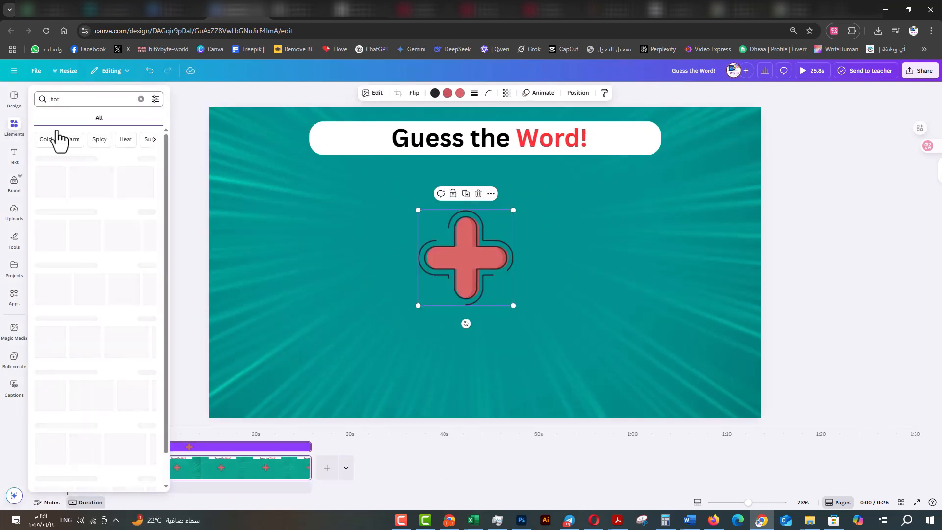
{"action": "type", "text": "i"}
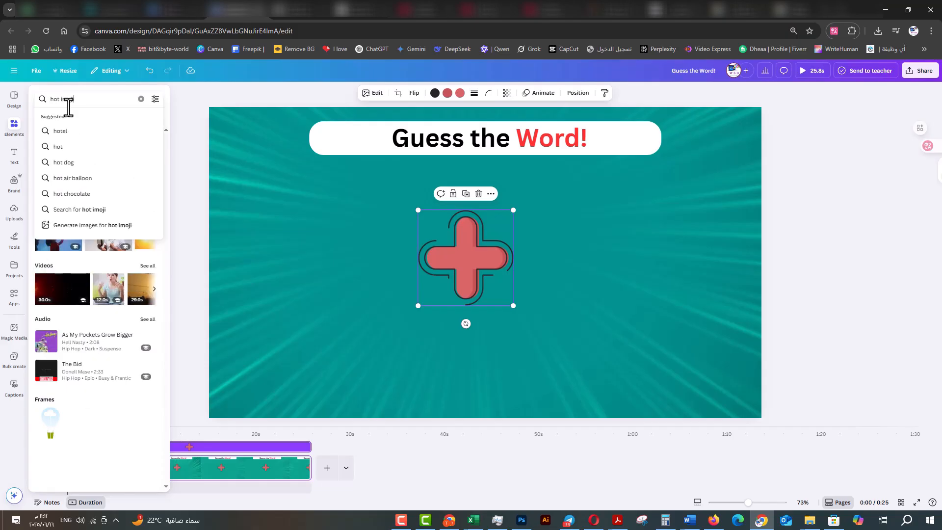
{"action": "type", "text": "moji"}
{"action": "key", "text": "Return"}
{"action": "left_click_drag", "start_coordinate": [91, 214], "coordinate": [362, 270]}
Search the graphics for "dog" and place the sitting brown-and-white puppy to the right of the plus sign
{"action": "left_click", "coordinate": [13, 153]}
{"action": "left_click", "coordinate": [13, 127]}
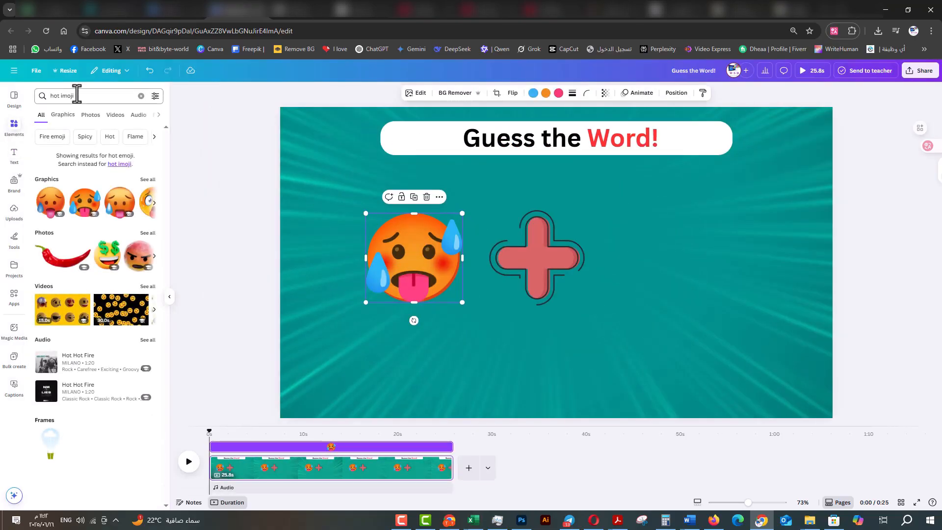
{"action": "type", "text": "dog"}
{"action": "key", "text": "Return"}
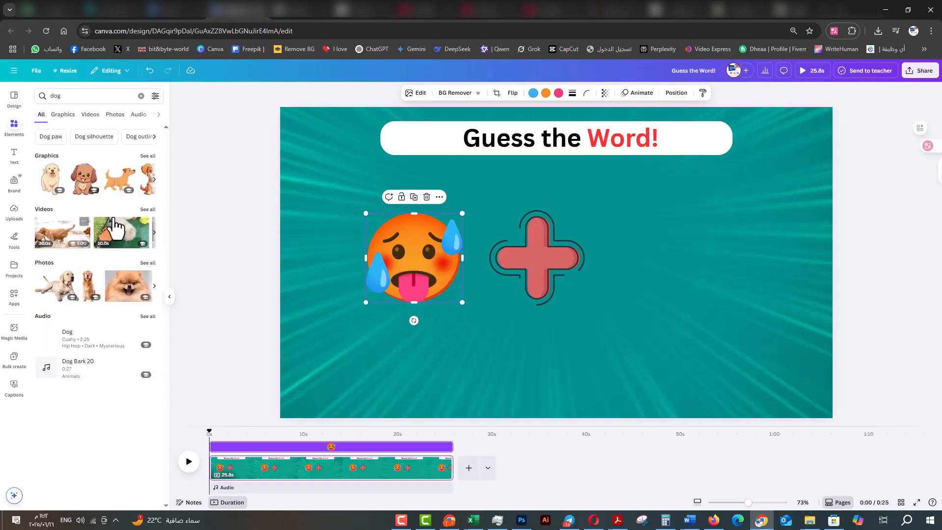
{"action": "left_click", "coordinate": [66, 117]}
{"action": "left_click", "coordinate": [136, 254]}
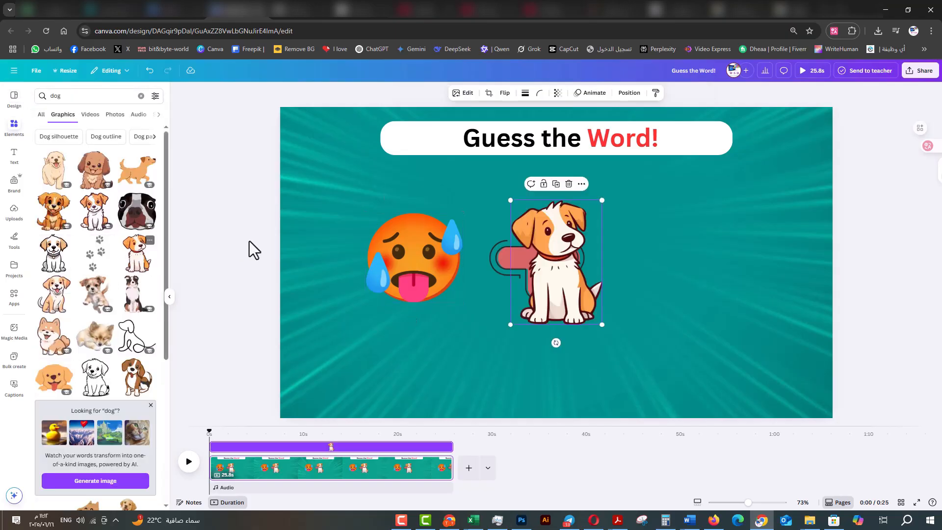
{"action": "left_click_drag", "start_coordinate": [585, 286], "coordinate": [684, 282]}
Space the hot face, plus sign and puppy evenly in one row, vertically aligned with each other
{"action": "left_click_drag", "start_coordinate": [435, 275], "coordinate": [435, 278]}
{"action": "left_click", "coordinate": [525, 340]}
{"action": "left_click_drag", "start_coordinate": [530, 266], "coordinate": [533, 266]}
{"action": "left_click_drag", "start_coordinate": [685, 276], "coordinate": [705, 272]}
{"action": "left_click_drag", "start_coordinate": [559, 267], "coordinate": [571, 267]}
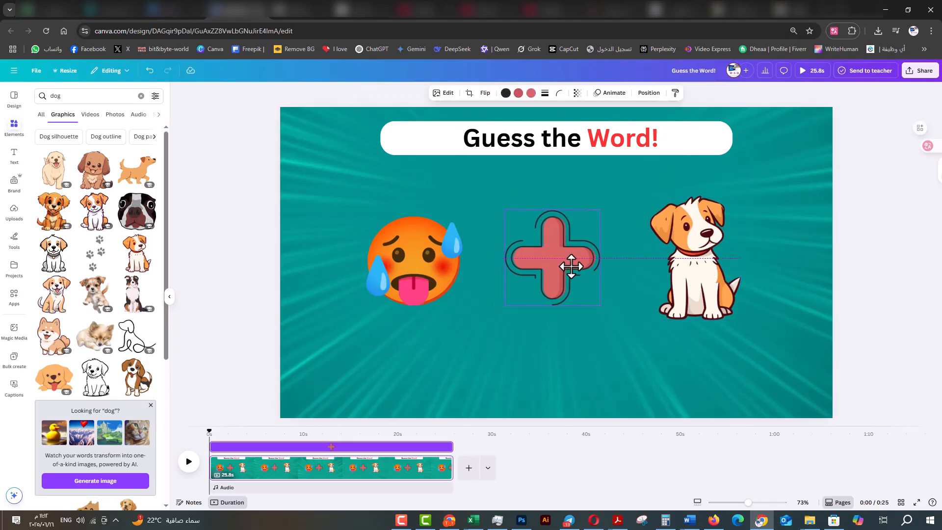
{"action": "left_click_drag", "start_coordinate": [411, 271], "coordinate": [429, 260]}
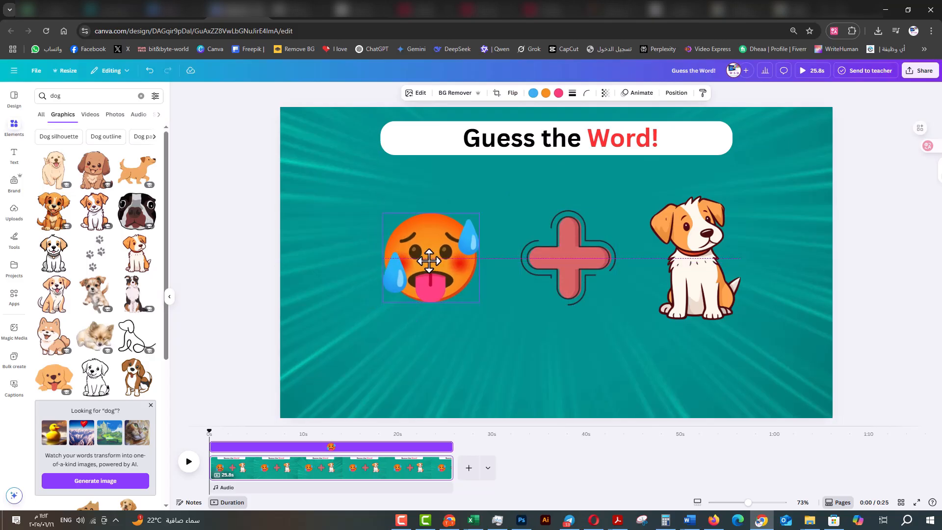
Search the elements for "timer" and add an orange-striped countdown bar with a white rounded backing
{"action": "left_click", "coordinate": [69, 98]}
{"action": "left_click", "coordinate": [141, 96]}
{"action": "type", "text": "timer"}
{"action": "key", "text": "Return"}
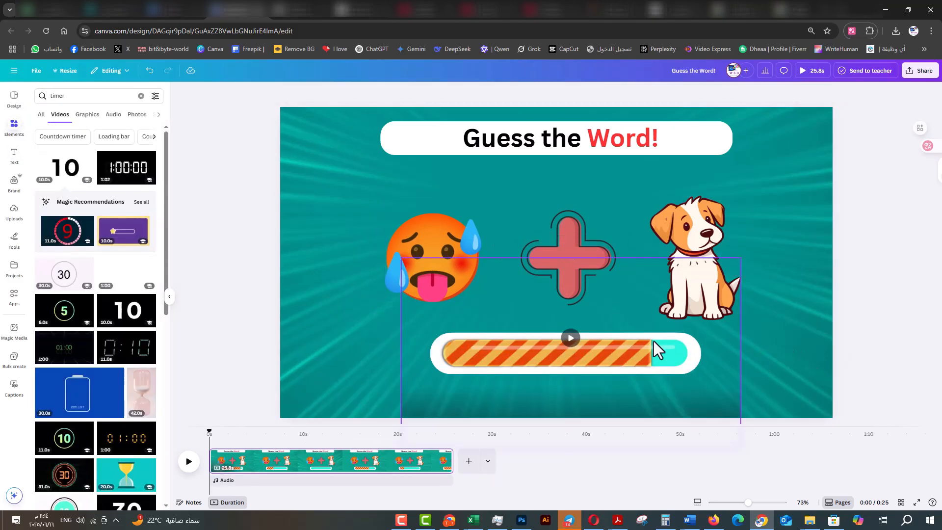
Shrink the countdown bar, centre it below the plus sign, and trim its clip to start about 3 seconds into the page
{"action": "left_click", "coordinate": [643, 354]}
{"action": "left_click_drag", "start_coordinate": [741, 258], "coordinate": [696, 283]}
{"action": "left_click_drag", "start_coordinate": [636, 371], "coordinate": [657, 374]}
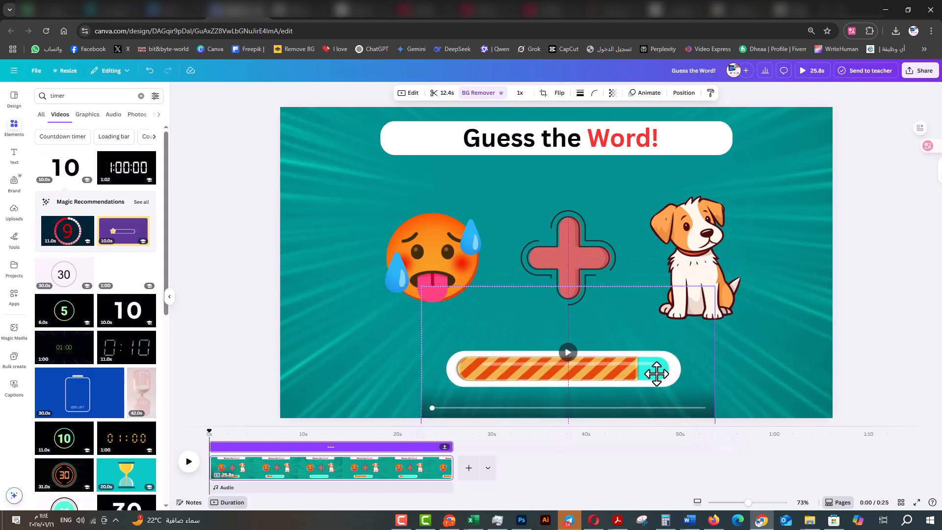
{"action": "left_click_drag", "start_coordinate": [210, 446], "coordinate": [241, 445]}
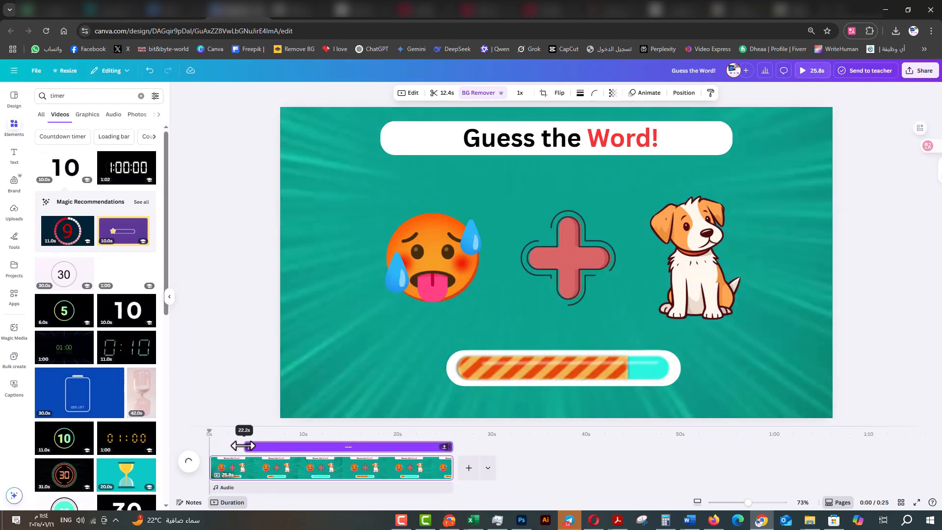
Give the "Guess the Word!" heading the Burst animation on enter and delay its start to just under 1 second
{"action": "left_click", "coordinate": [511, 146]}
{"action": "left_click", "coordinate": [683, 94]}
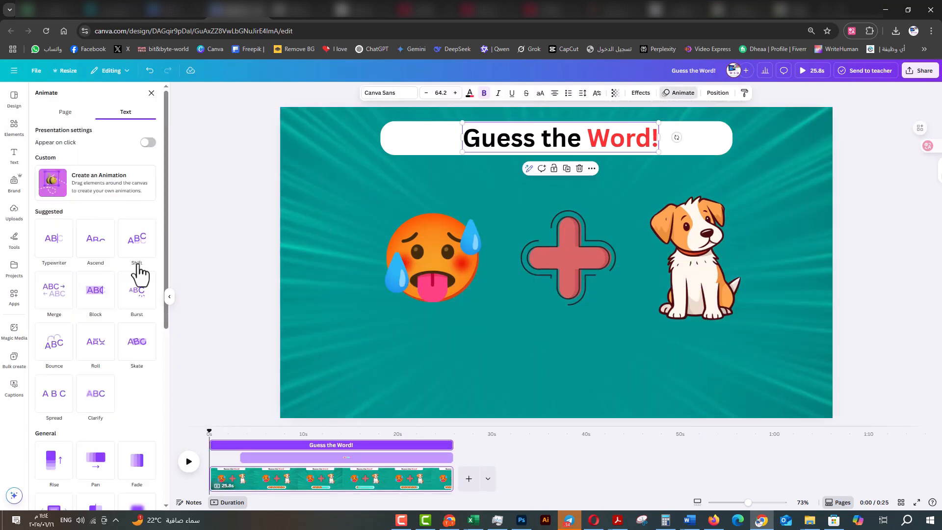
{"action": "left_click", "coordinate": [139, 287]}
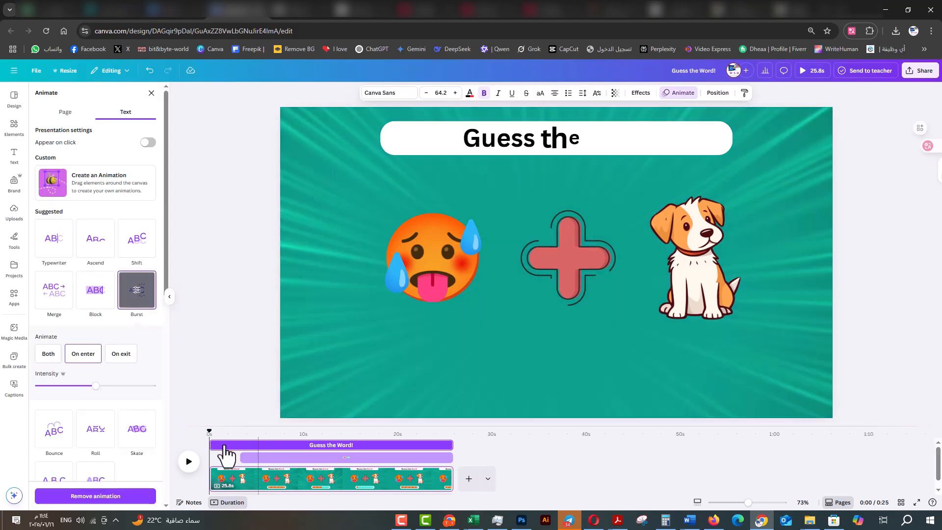
{"action": "left_click_drag", "start_coordinate": [219, 445], "coordinate": [226, 445]}
Apply the Pulse effect to the hot face and the puppy, and the Pop animation on enter to the plus sign
{"action": "left_click", "coordinate": [440, 276]}
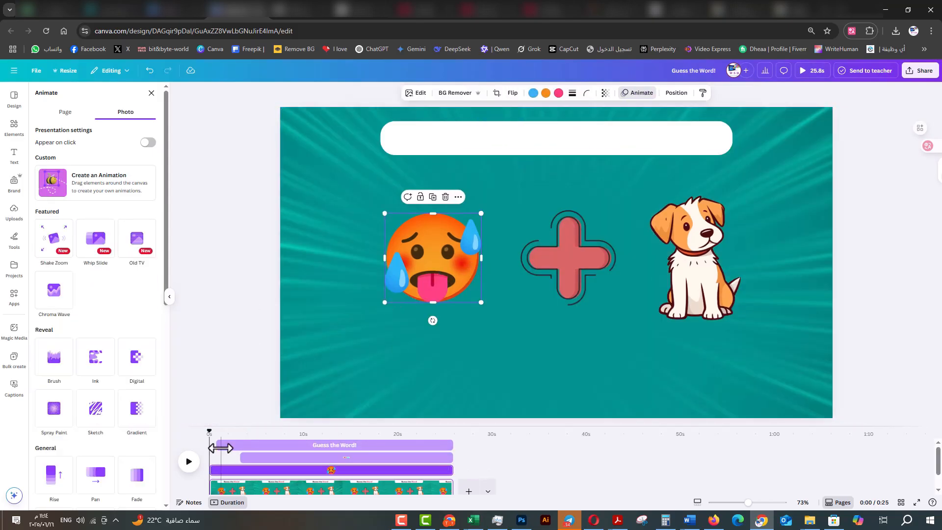
{"action": "left_click", "coordinate": [579, 253], "text": "shift"}
{"action": "left_click", "coordinate": [437, 246]}
{"action": "left_click", "coordinate": [674, 211], "text": "shift"}
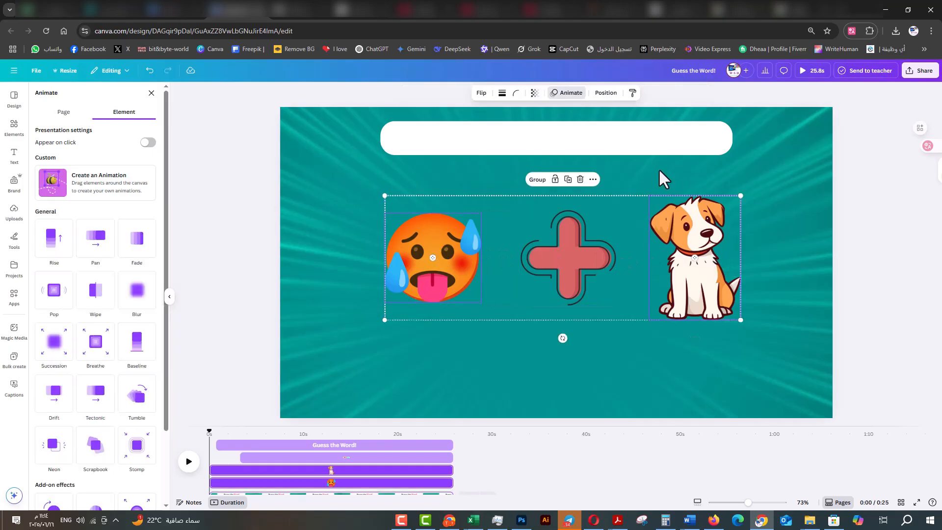
{"action": "scroll", "coordinate": [62, 363], "scroll_direction": "down", "scroll_amount": 2}
{"action": "left_click", "coordinate": [133, 422]}
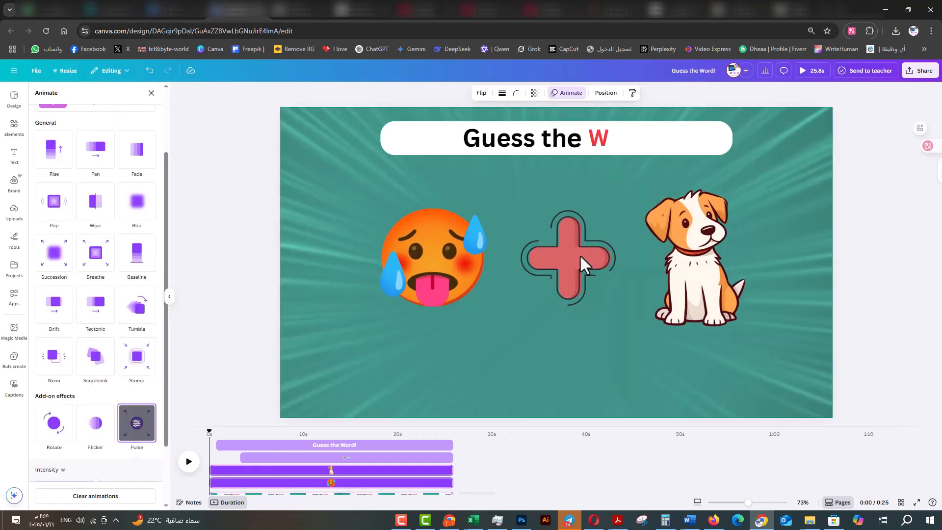
{"action": "left_click", "coordinate": [579, 254]}
{"action": "left_click", "coordinate": [56, 222]}
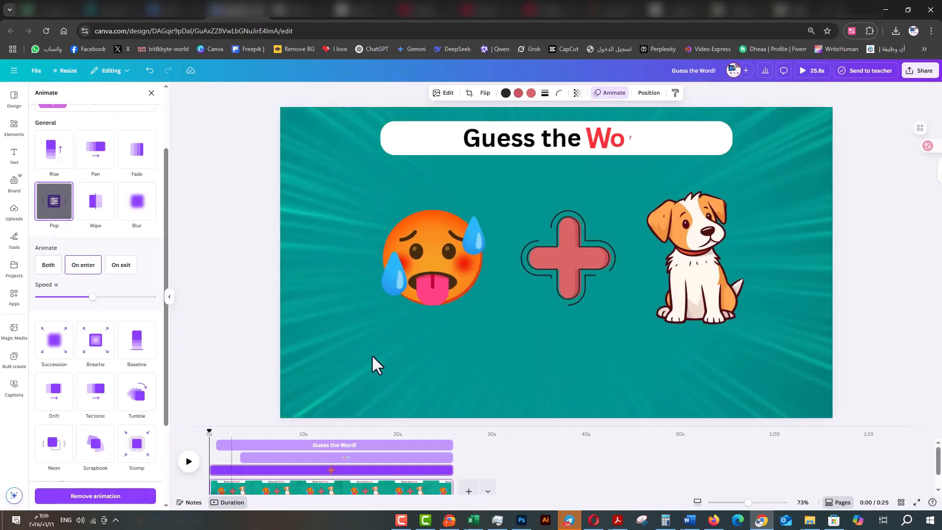
Stagger the clip starts so the hot face enters at about 1.4 s, the plus sign at 2.3 s and the puppy at 3.3 s
{"action": "left_click", "coordinate": [437, 260]}
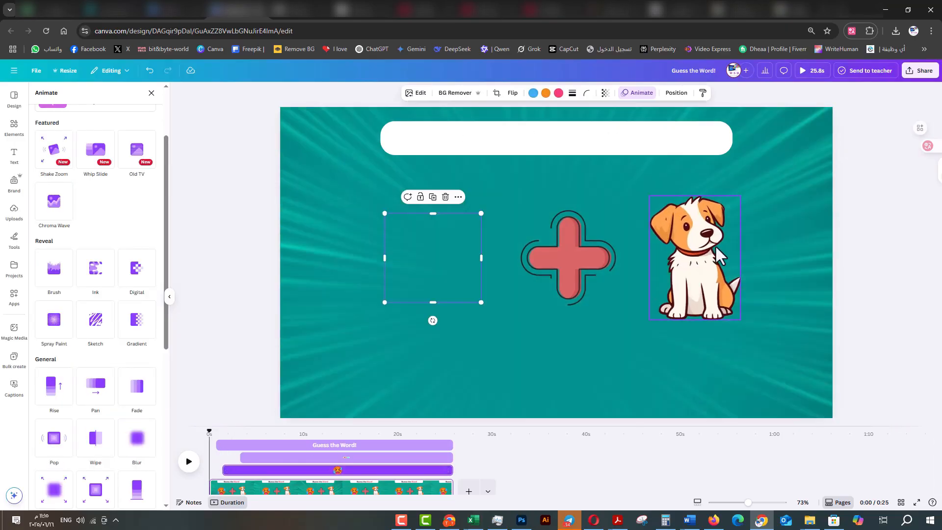
{"action": "left_click", "coordinate": [216, 474]}
{"action": "left_click", "coordinate": [581, 267]}
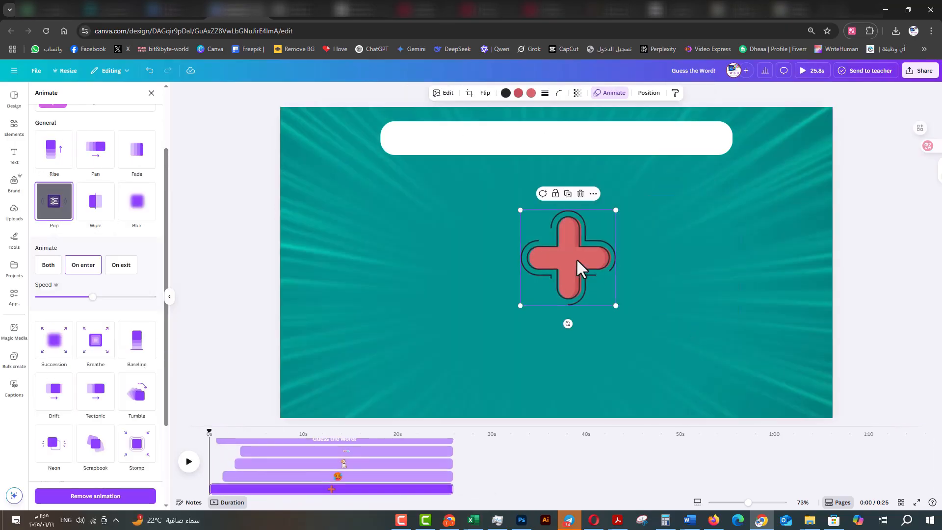
{"action": "left_click_drag", "start_coordinate": [216, 490], "coordinate": [242, 465]}
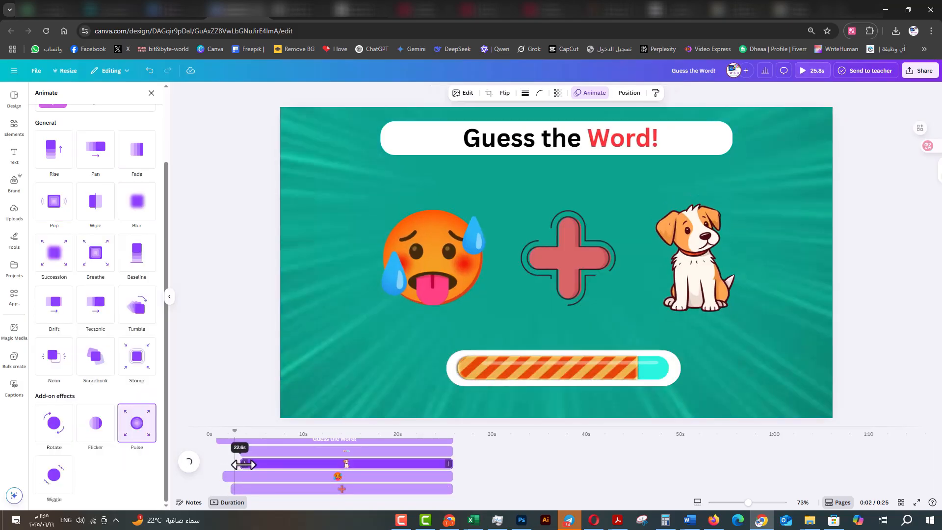
Preview the entrances, delay the countdown bar's start to about 4 seconds, and give it the Rise animation on enter
{"action": "left_click", "coordinate": [189, 461]}
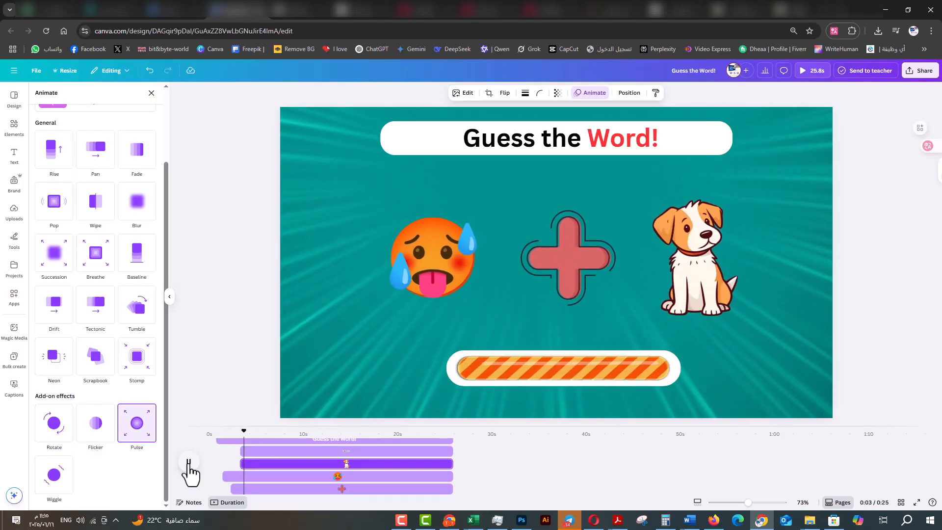
{"action": "left_click", "coordinate": [189, 463]}
{"action": "left_click", "coordinate": [540, 373]}
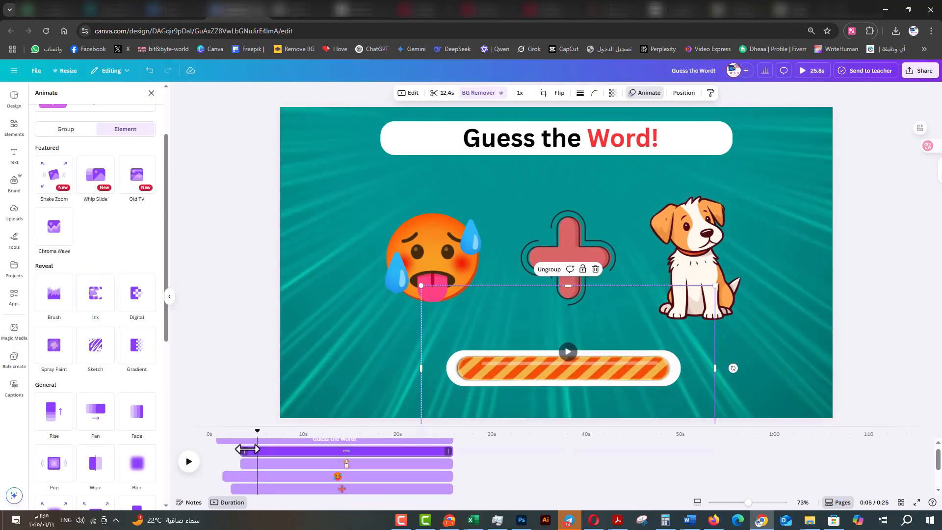
{"action": "left_click_drag", "start_coordinate": [246, 450], "coordinate": [252, 455]}
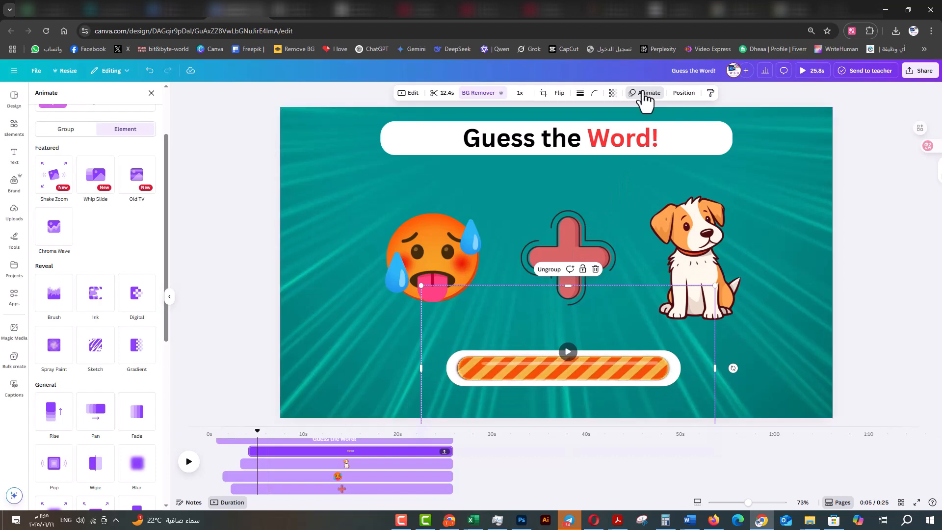
{"action": "left_click", "coordinate": [645, 93]}
{"action": "scroll", "coordinate": [85, 343], "scroll_direction": "down", "scroll_amount": 5}
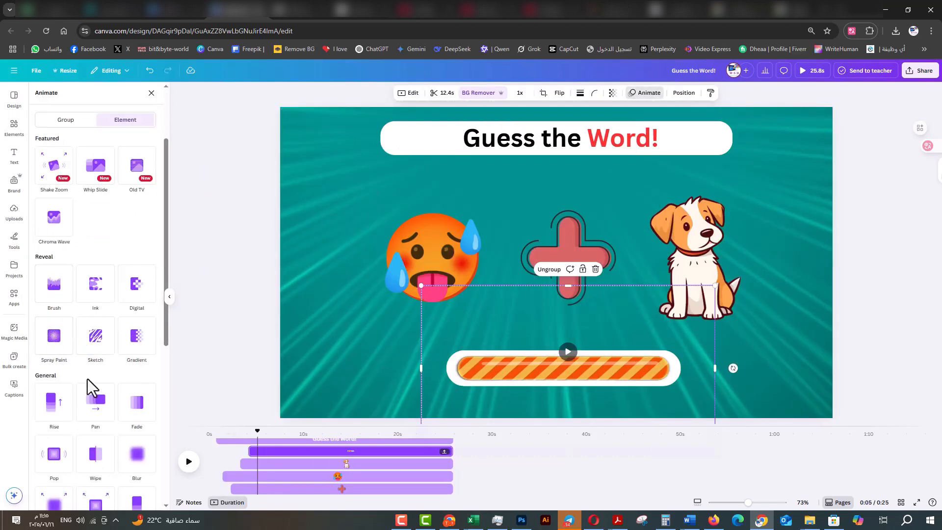
{"action": "left_click", "coordinate": [55, 304]}
Play the page from the beginning and trim the countdown bar's end to where it runs out, at about 19 seconds
{"action": "left_click_drag", "start_coordinate": [253, 430], "coordinate": [188, 461]}
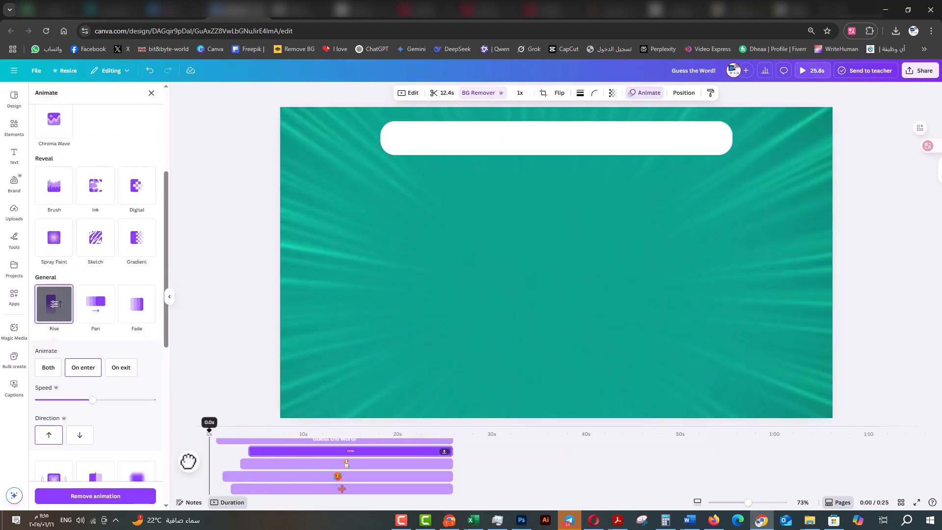
{"action": "left_click", "coordinate": [189, 462]}
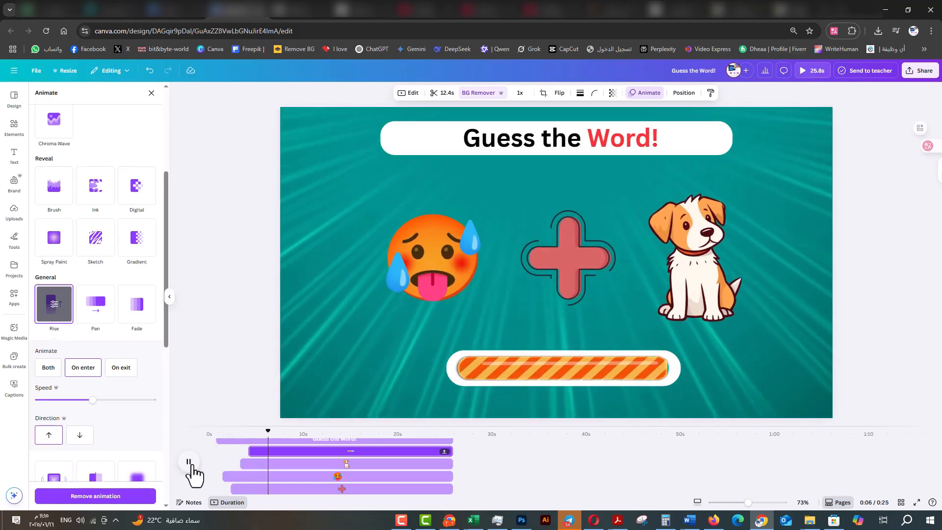
{"action": "left_click", "coordinate": [189, 462]}
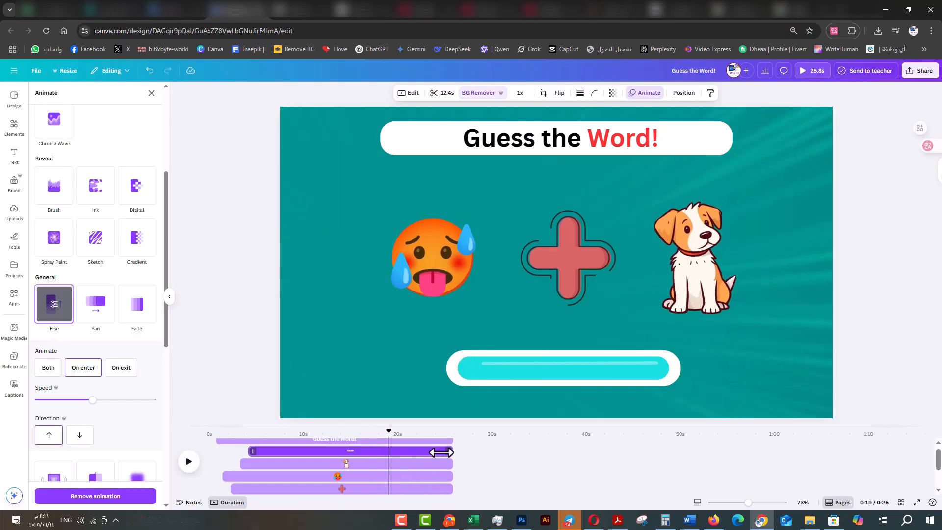
{"action": "left_click_drag", "start_coordinate": [441, 452], "coordinate": [390, 430]}
Trim the ends of the hot face, puppy and plus sign clips to about 19 seconds, level with the countdown bar's end
{"action": "left_click", "coordinate": [467, 290]}
{"action": "left_click", "coordinate": [569, 274], "text": "shift"}
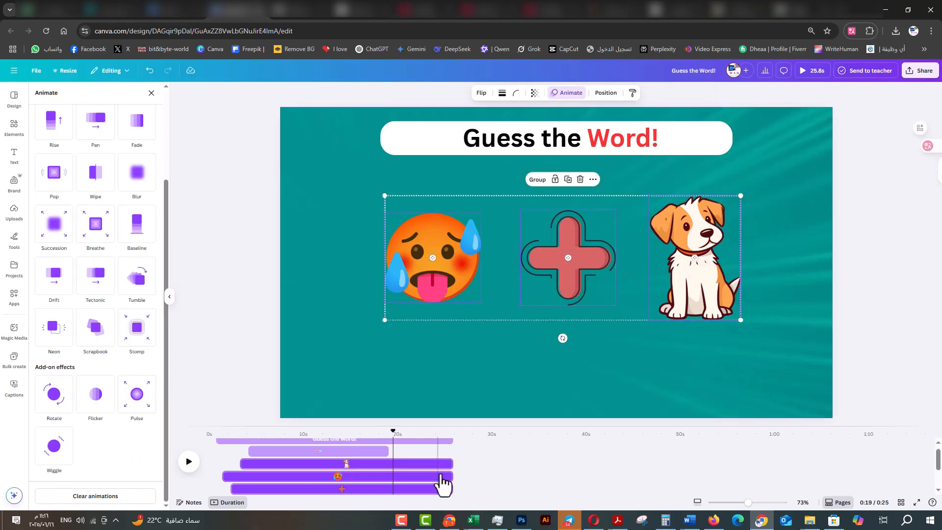
{"action": "left_click", "coordinate": [442, 481]}
{"action": "left_click_drag", "start_coordinate": [388, 475], "coordinate": [386, 474]}
{"action": "left_click_drag", "start_coordinate": [386, 433], "coordinate": [375, 434]}
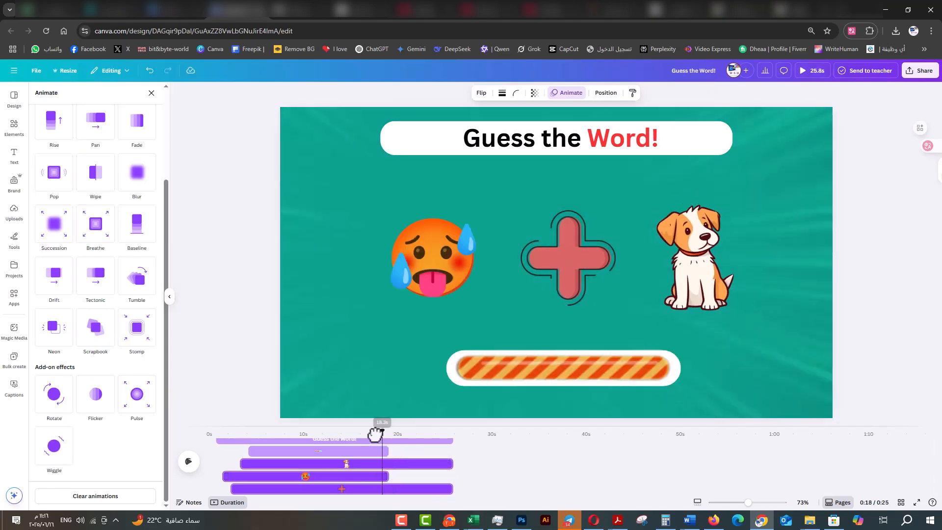
{"action": "left_click_drag", "start_coordinate": [453, 464], "coordinate": [388, 463]}
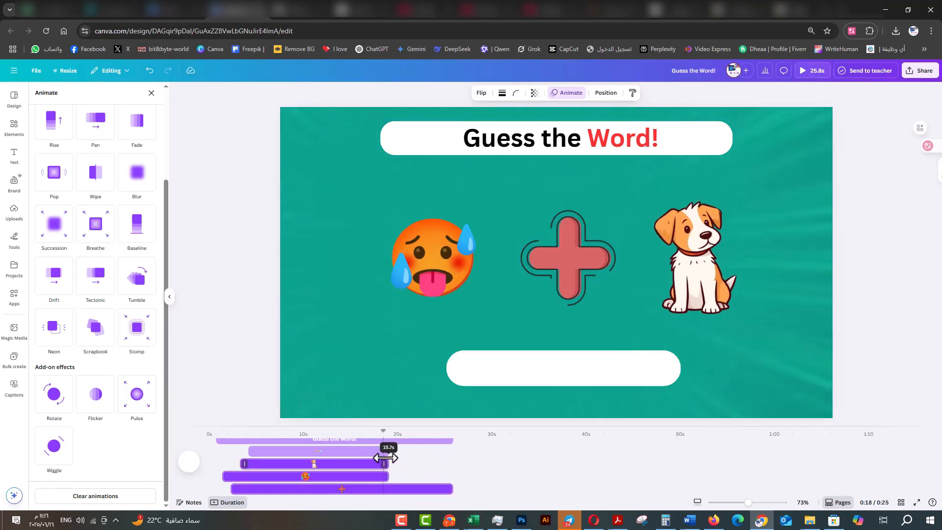
{"action": "left_click_drag", "start_coordinate": [452, 489], "coordinate": [391, 486]}
At about 21 seconds, add a rounded box, enlarge it to about 1251 × 559 px below the title and centre it horizontally on the page
{"action": "left_click_drag", "start_coordinate": [383, 432], "coordinate": [409, 432]}
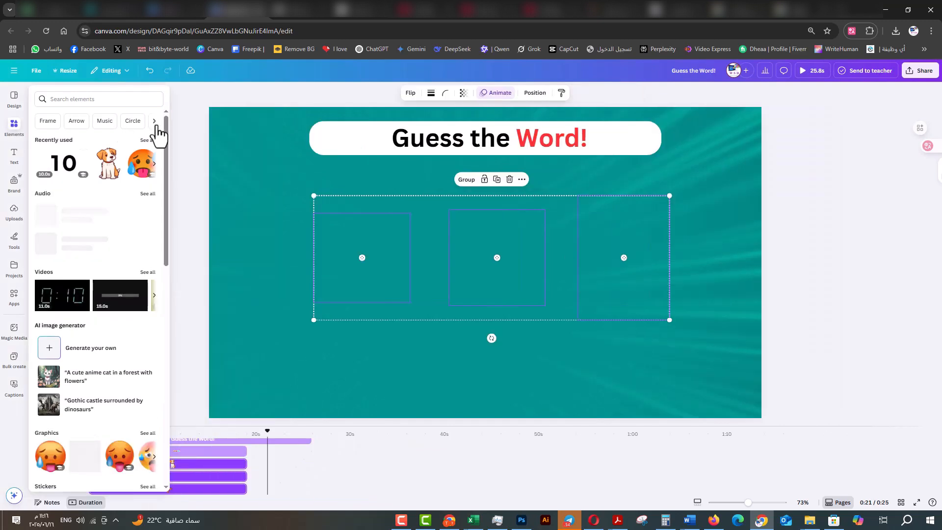
{"action": "scroll", "coordinate": [74, 432], "scroll_direction": "down", "scroll_amount": 7}
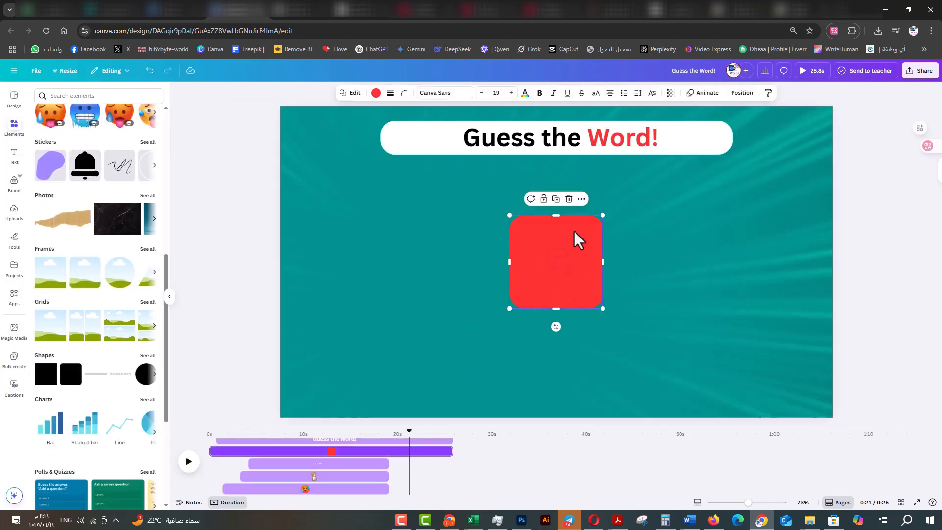
{"action": "left_click_drag", "start_coordinate": [550, 269], "coordinate": [360, 236]}
{"action": "left_click_drag", "start_coordinate": [417, 274], "coordinate": [681, 305]}
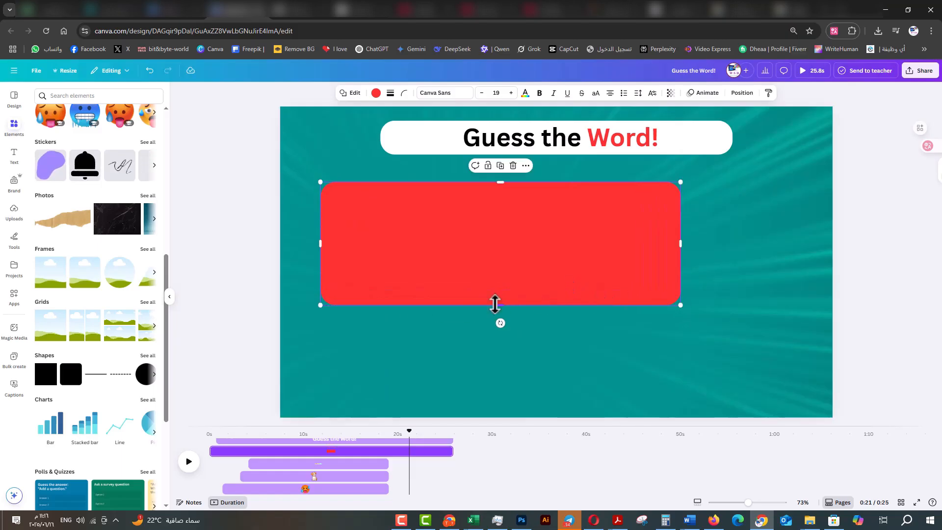
{"action": "left_click_drag", "start_coordinate": [496, 304], "coordinate": [496, 335]}
{"action": "left_click", "coordinate": [741, 94]}
{"action": "left_click", "coordinate": [124, 209]}
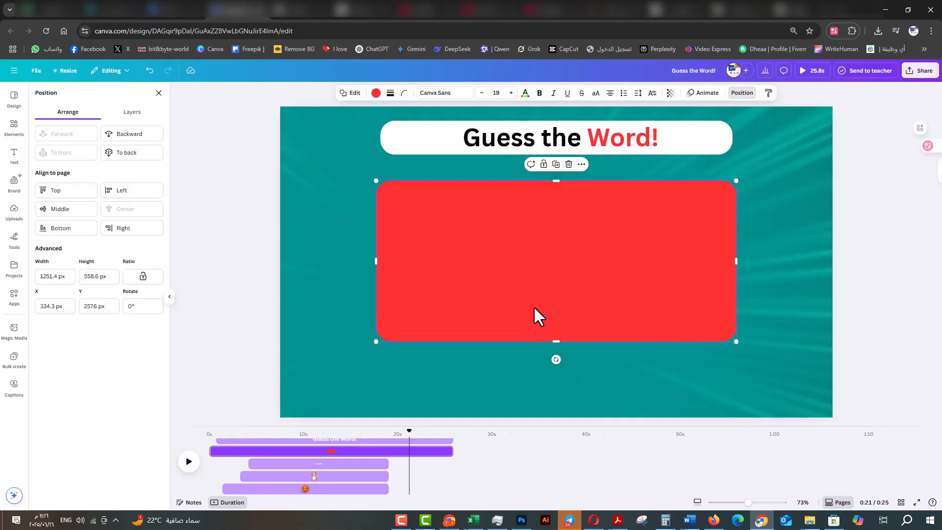
Try green as the fill of the large rounded box, then make it white
{"action": "left_click", "coordinate": [376, 93]}
{"action": "left_click", "coordinate": [44, 376]}
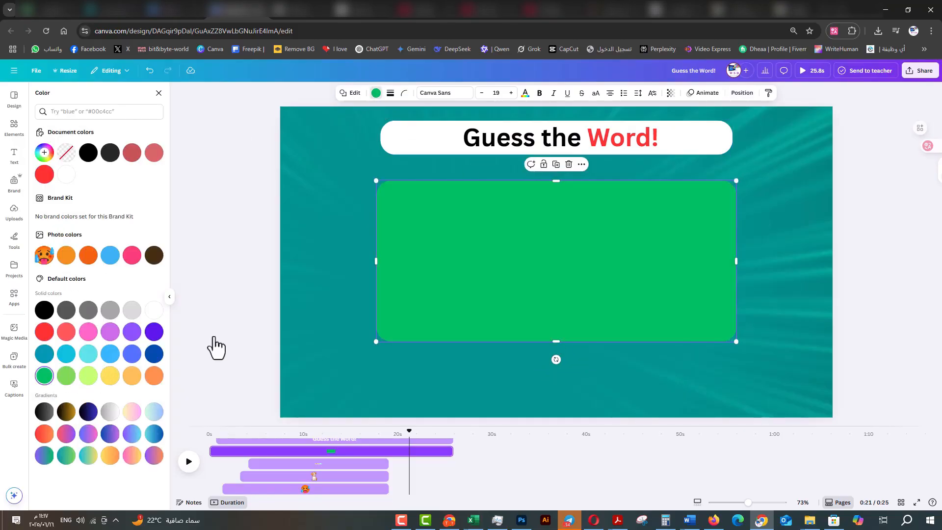
{"action": "left_click_drag", "start_coordinate": [559, 265], "coordinate": [562, 266]}
{"action": "left_click", "coordinate": [153, 310]}
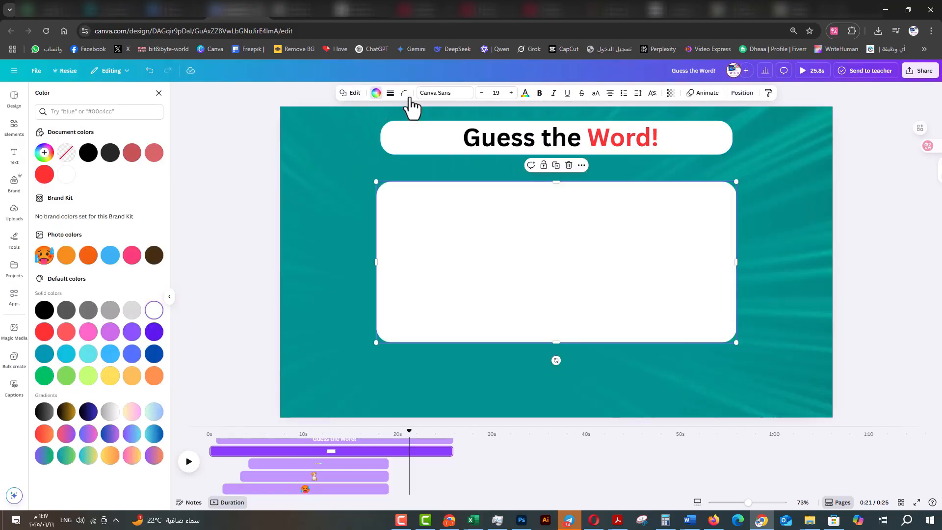
Give the large white box a solid dark blue border with a stroke weight of 11
{"action": "left_click", "coordinate": [368, 116]}
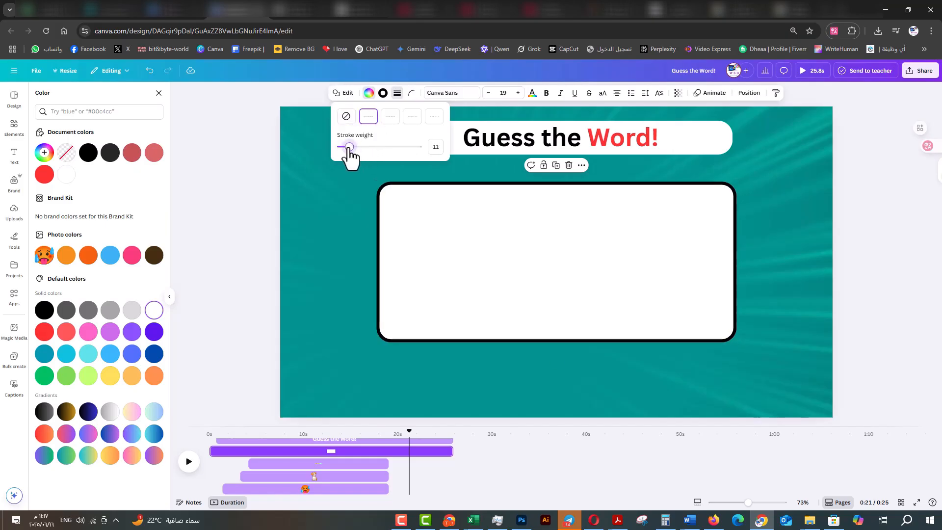
{"action": "left_click", "coordinate": [132, 353]}
{"action": "key", "text": "ctrl+z"}
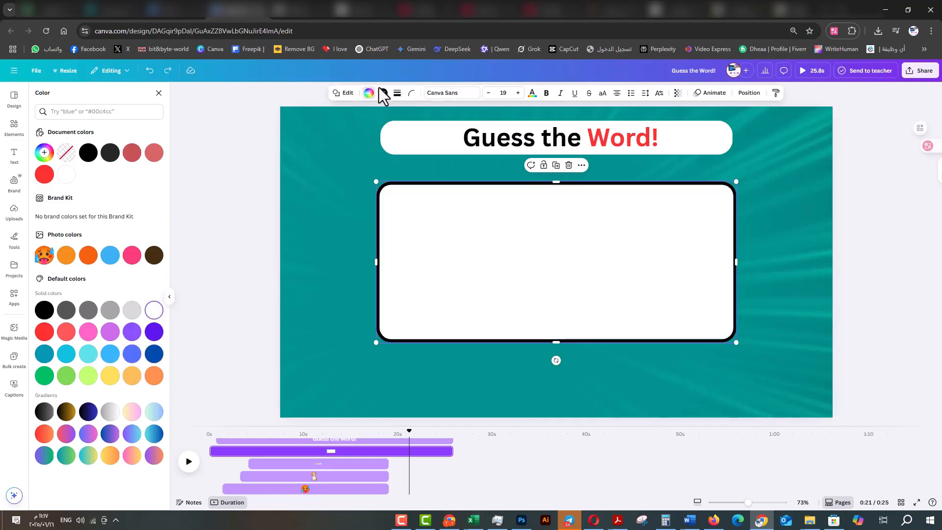
{"action": "left_click", "coordinate": [383, 93]}
{"action": "left_click", "coordinate": [132, 354]}
{"action": "left_click", "coordinate": [154, 354]}
{"action": "left_click", "coordinate": [458, 362]}
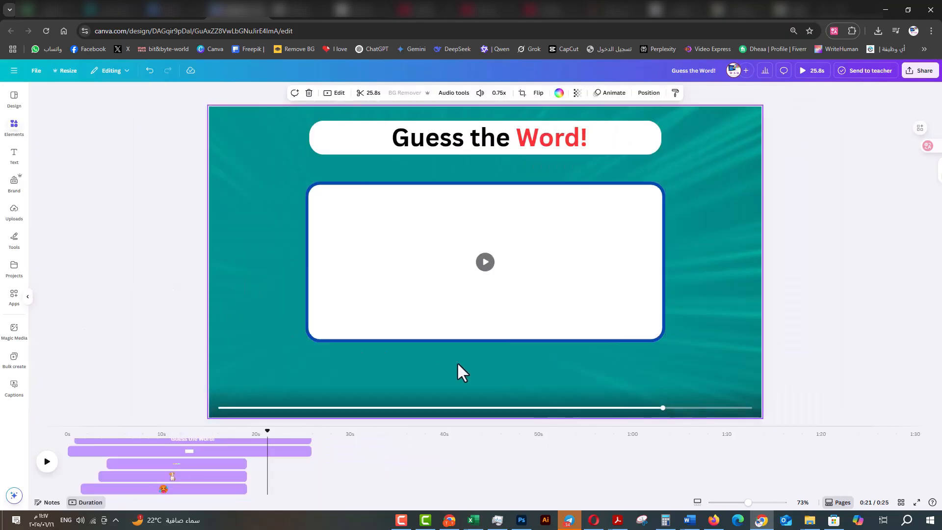
Add a rounded label shape of about 485 × 100 px across the box's lower edge and centre it horizontally on the page
{"action": "left_click", "coordinate": [421, 293]}
{"action": "key", "text": "Delete"}
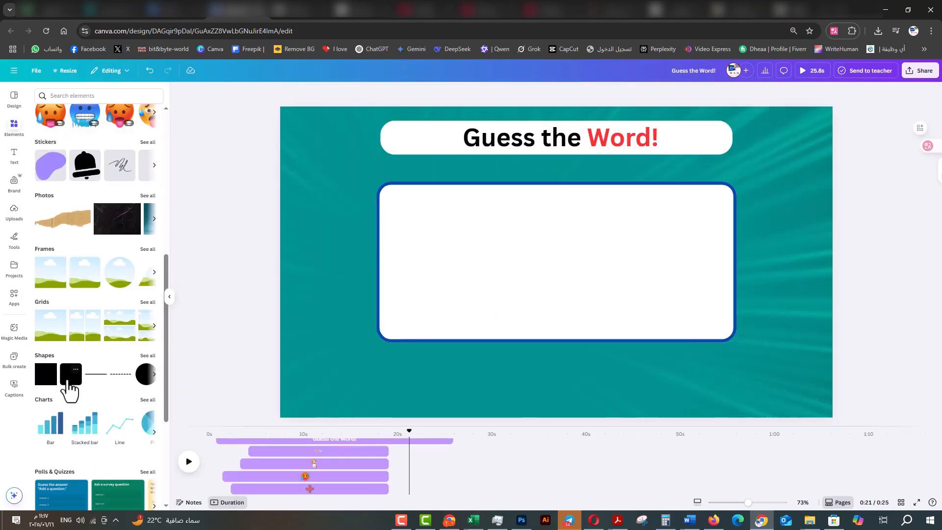
{"action": "left_click", "coordinate": [69, 377]}
{"action": "left_click_drag", "start_coordinate": [558, 245], "coordinate": [566, 341]}
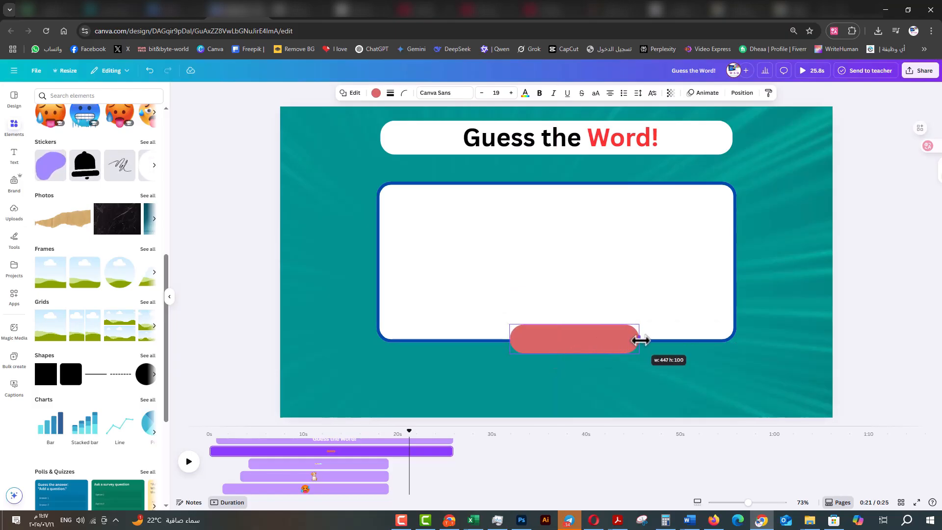
{"action": "left_click", "coordinate": [703, 93]}
{"action": "left_click", "coordinate": [742, 94]}
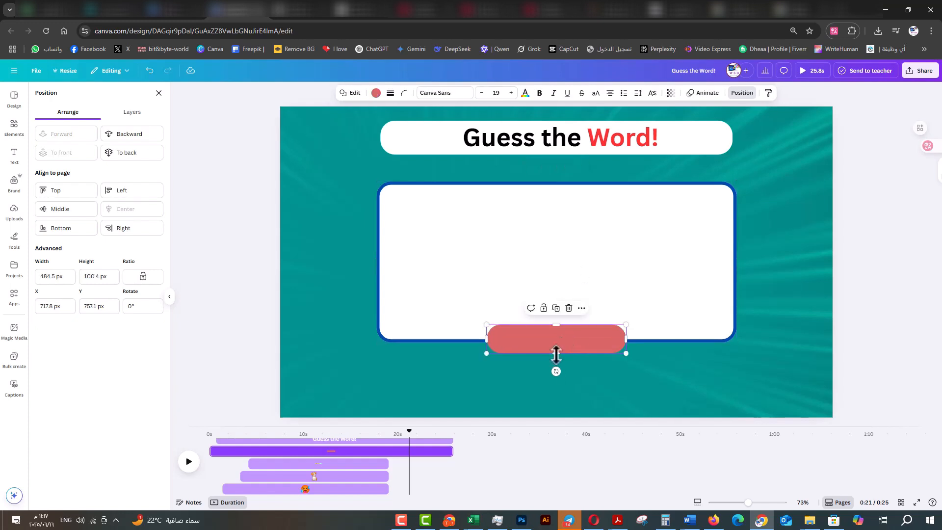
Fill the label shape with white and give it a solid dark blue border with a stroke weight of 6
{"action": "left_click", "coordinate": [376, 93]}
{"action": "left_click", "coordinate": [153, 310]}
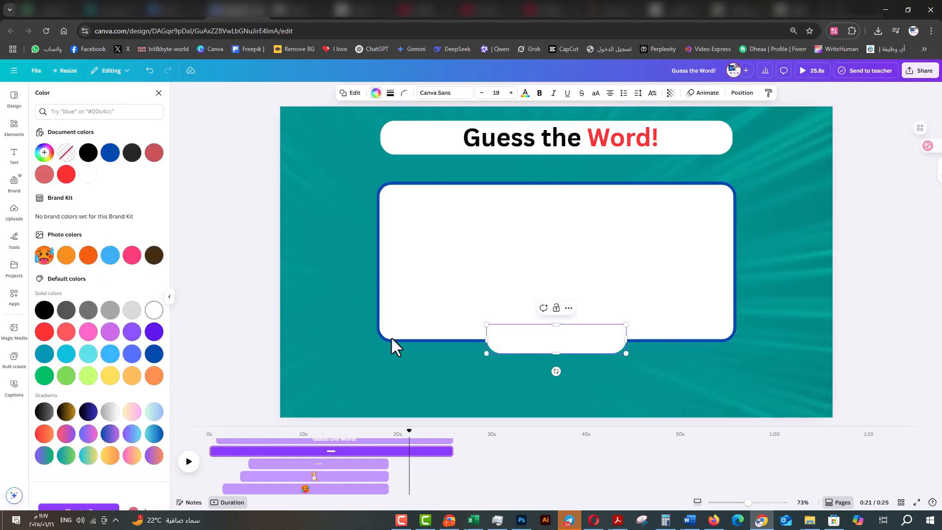
{"action": "left_click", "coordinate": [391, 93]}
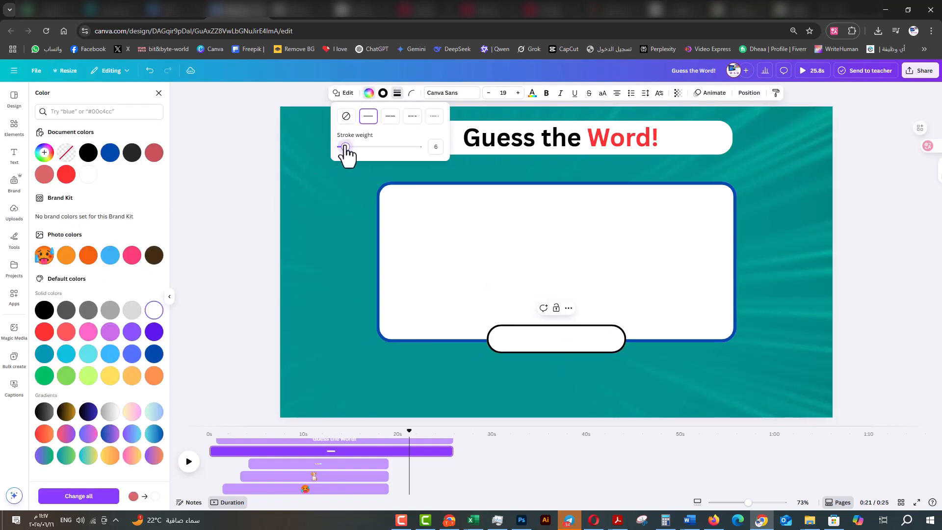
{"action": "left_click", "coordinate": [383, 93]}
{"action": "left_click", "coordinate": [291, 330]}
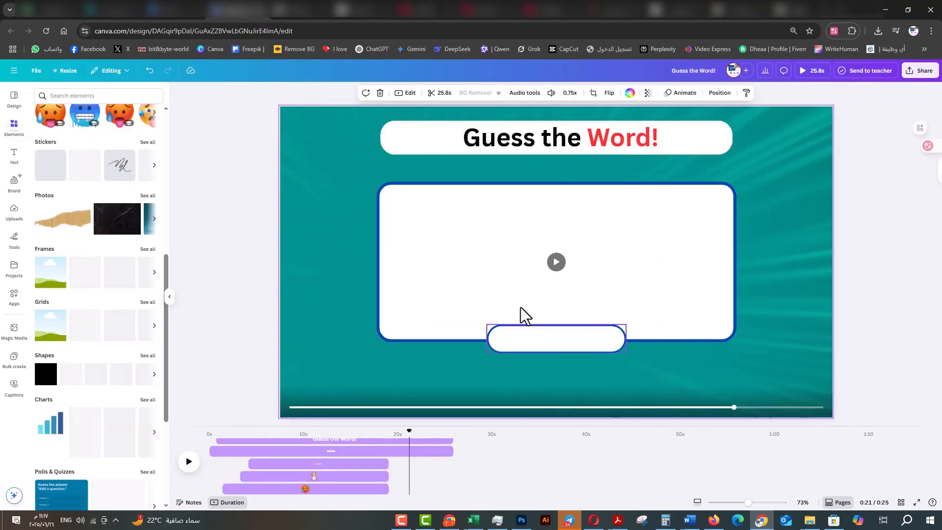
Add a heading reading "Hotdog", shrink it to font size 41.8 and place it centred inside the label
{"action": "left_click", "coordinate": [555, 338]}
{"action": "left_click", "coordinate": [13, 156]}
{"action": "left_click", "coordinate": [88, 184]}
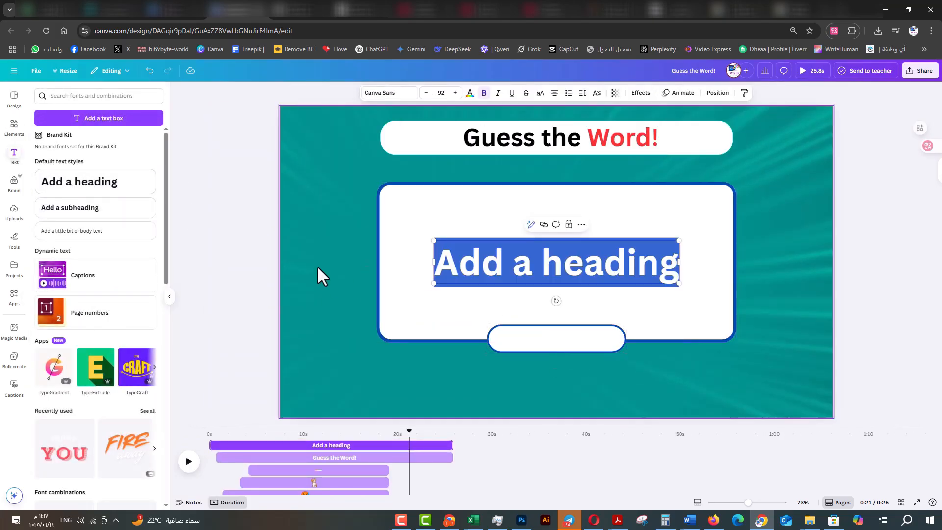
{"action": "type", "text": "Hotdog"}
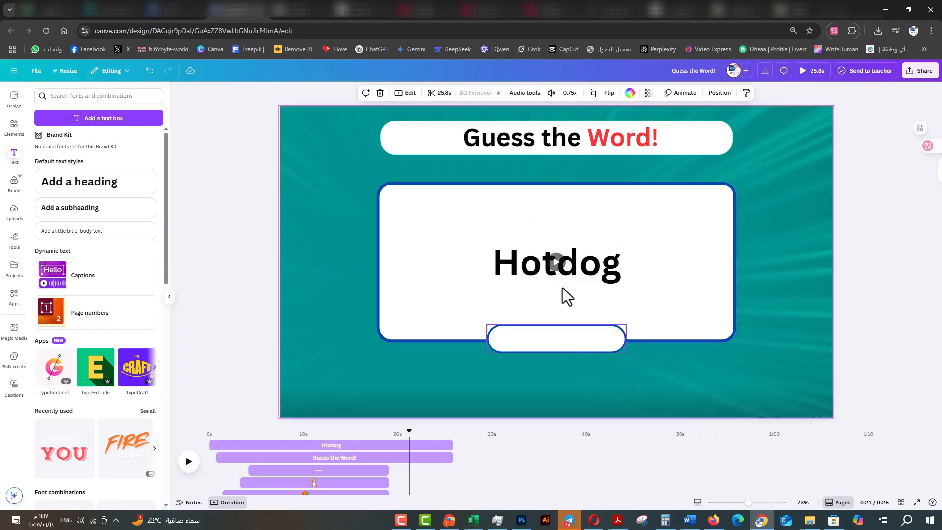
{"action": "left_click_drag", "start_coordinate": [589, 279], "coordinate": [580, 337]}
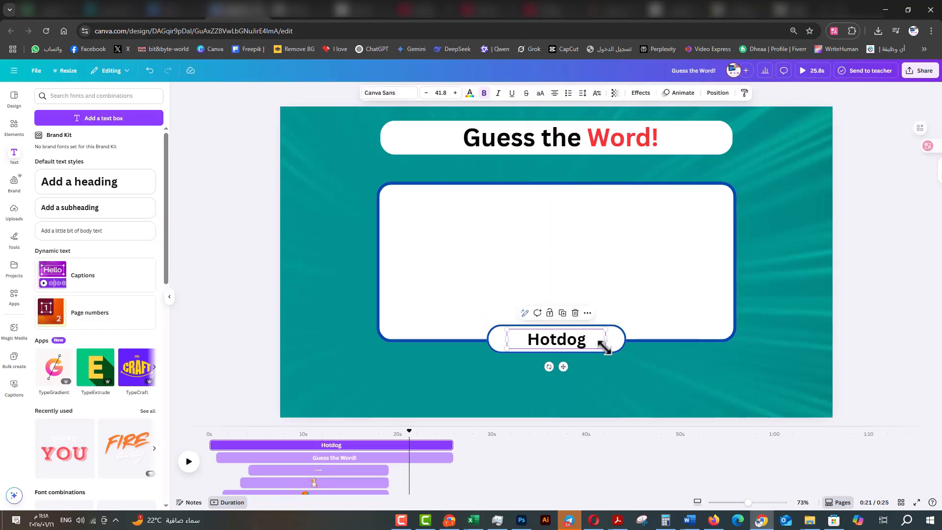
{"action": "left_click", "coordinate": [532, 279]}
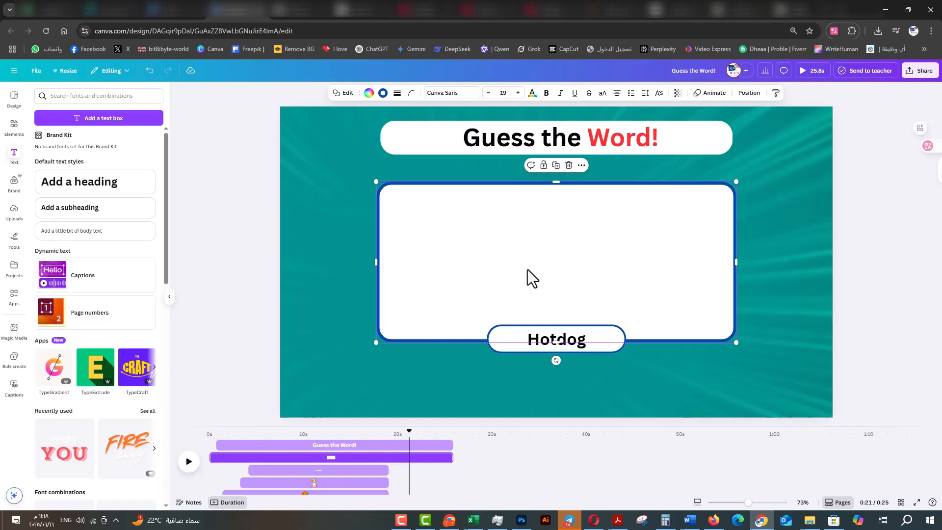
Copy the label's word and search the elements library for "Hotdog" graphics
{"action": "double_click", "coordinate": [549, 340]}
{"action": "key", "text": "ctrl+c"}
{"action": "left_click", "coordinate": [98, 97]}
{"action": "left_click", "coordinate": [17, 129]}
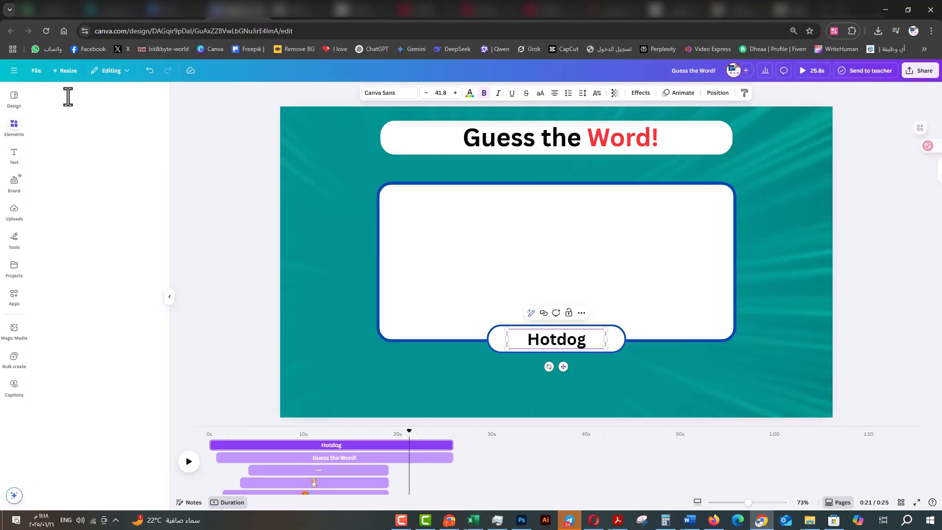
{"action": "left_click", "coordinate": [68, 96]}
{"action": "key", "text": "ctrl+v"}
{"action": "key", "text": "Return"}
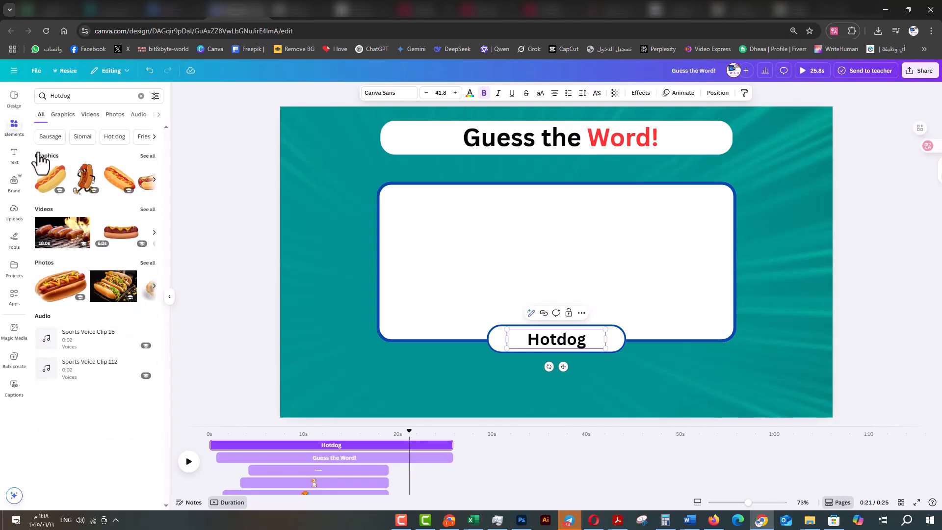
{"action": "left_click", "coordinate": [38, 155]}
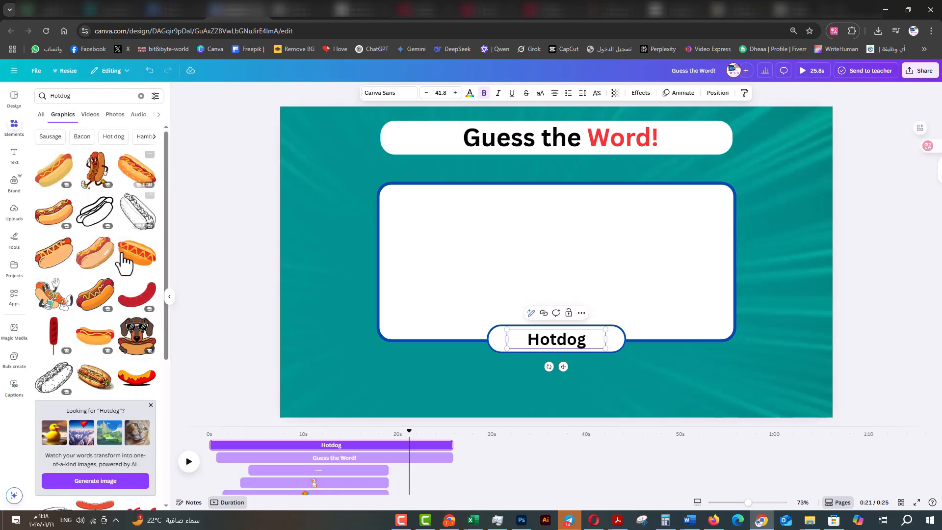
Insert the orange hot dog graphic with the mustard zigzag and size it to sit in the middle of the white box
{"action": "left_click", "coordinate": [125, 262]}
{"action": "left_click_drag", "start_coordinate": [746, 385], "coordinate": [530, 242]}
{"action": "left_click_drag", "start_coordinate": [484, 216], "coordinate": [590, 282]}
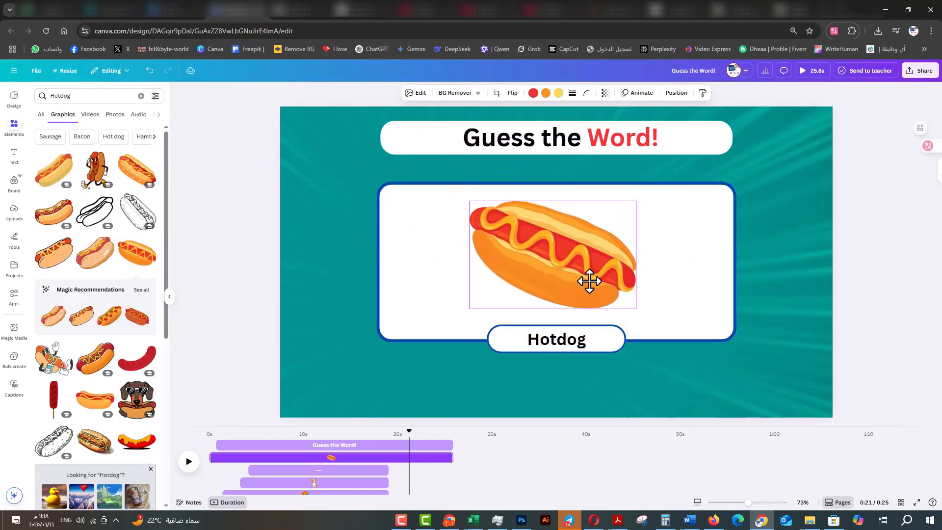
Stagger the clip starts: the white box at about 19 s, the label at 19.8 s, the hot dog at 20.3 s and the word at 20.5 s
{"action": "left_click", "coordinate": [415, 281]}
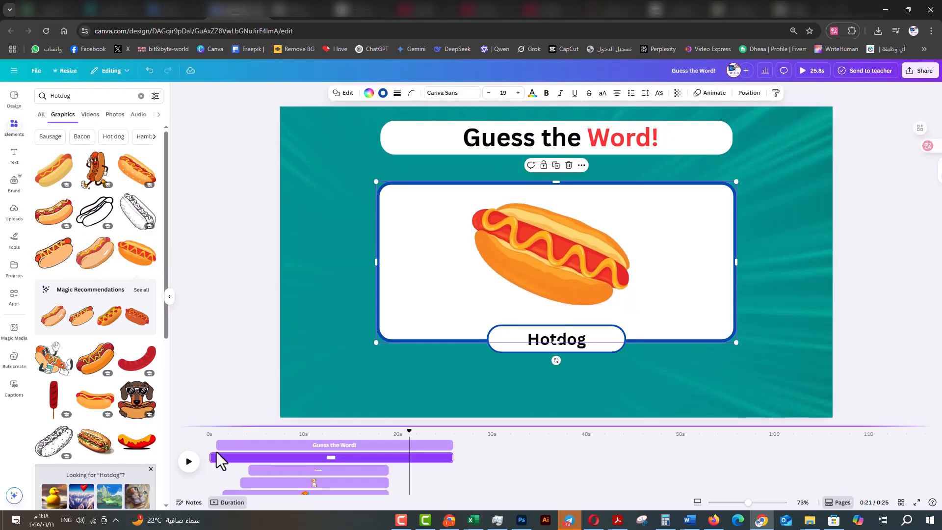
{"action": "left_click_drag", "start_coordinate": [219, 458], "coordinate": [391, 456]}
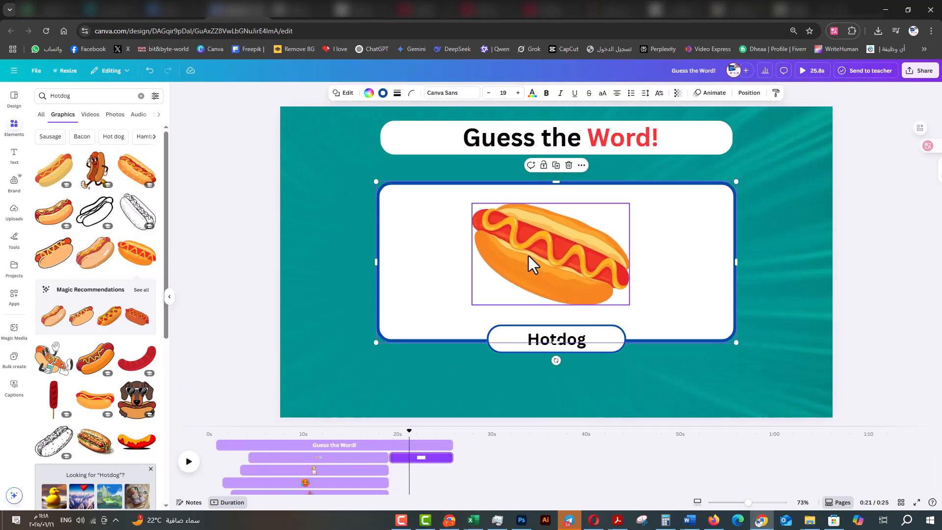
{"action": "left_click", "coordinate": [529, 255]}
{"action": "left_click", "coordinate": [491, 335]}
{"action": "left_click_drag", "start_coordinate": [210, 459], "coordinate": [396, 457]}
{"action": "left_click", "coordinate": [530, 340]}
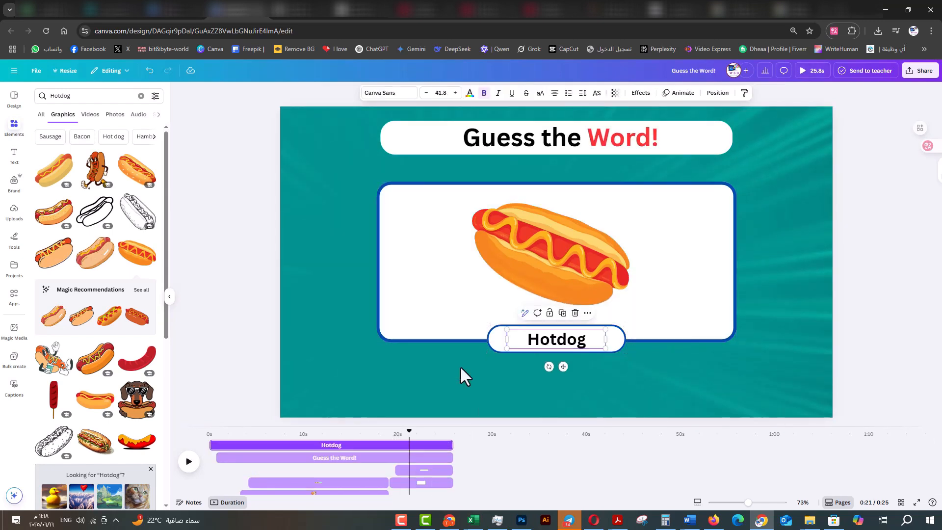
{"action": "left_click_drag", "start_coordinate": [214, 444], "coordinate": [403, 449]}
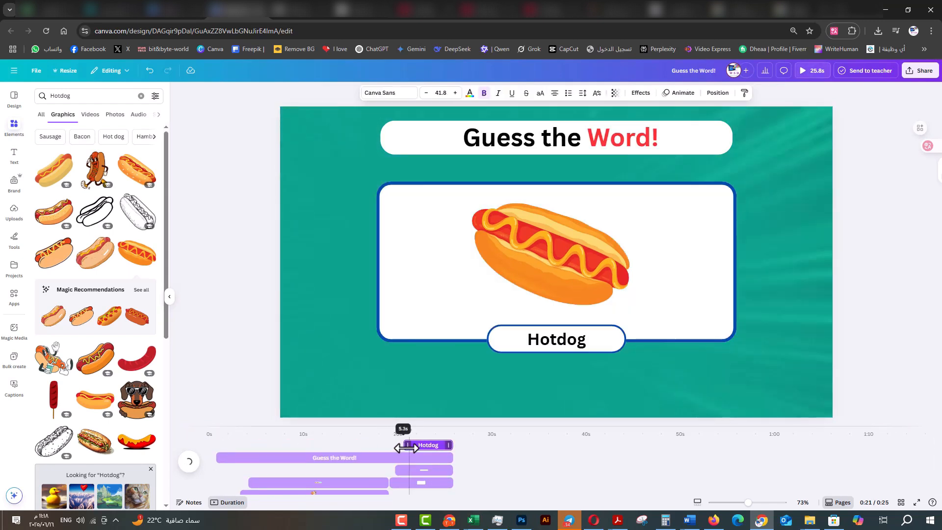
{"action": "left_click", "coordinate": [516, 276]}
{"action": "left_click_drag", "start_coordinate": [213, 468], "coordinate": [402, 470]}
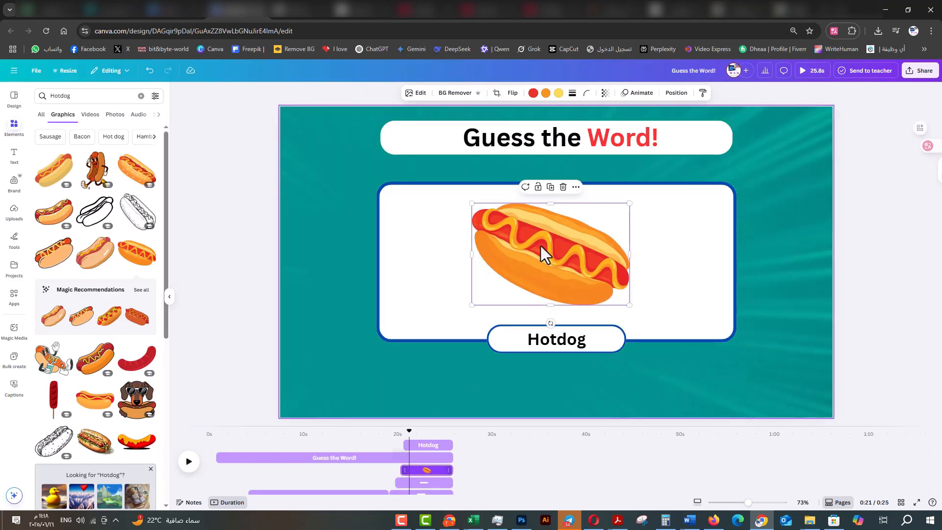
Apply an animation to the white box and label together, and another to the hot dog graphic
{"action": "left_click", "coordinate": [402, 211]}
{"action": "left_click", "coordinate": [504, 339], "text": "shift"}
{"action": "left_click", "coordinate": [705, 96]}
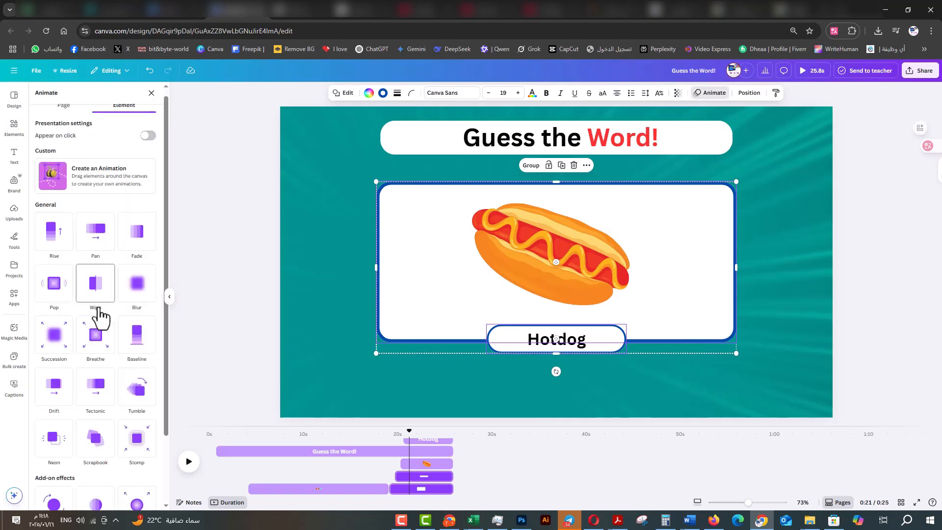
{"action": "scroll", "coordinate": [95, 315], "scroll_direction": "down", "scroll_amount": 1}
{"action": "left_click", "coordinate": [54, 201]}
{"action": "left_click", "coordinate": [537, 253]}
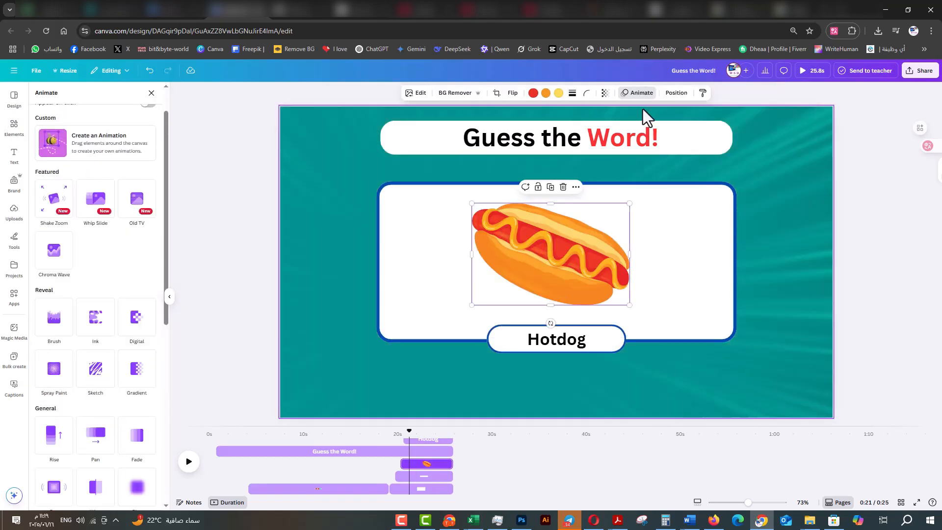
{"action": "scroll", "coordinate": [113, 282], "scroll_direction": "down", "scroll_amount": 2}
{"action": "left_click", "coordinate": [56, 391]}
Give the "Hotdog" text the Burst animation on enter and play the page from the beginning
{"action": "left_click", "coordinate": [582, 337]}
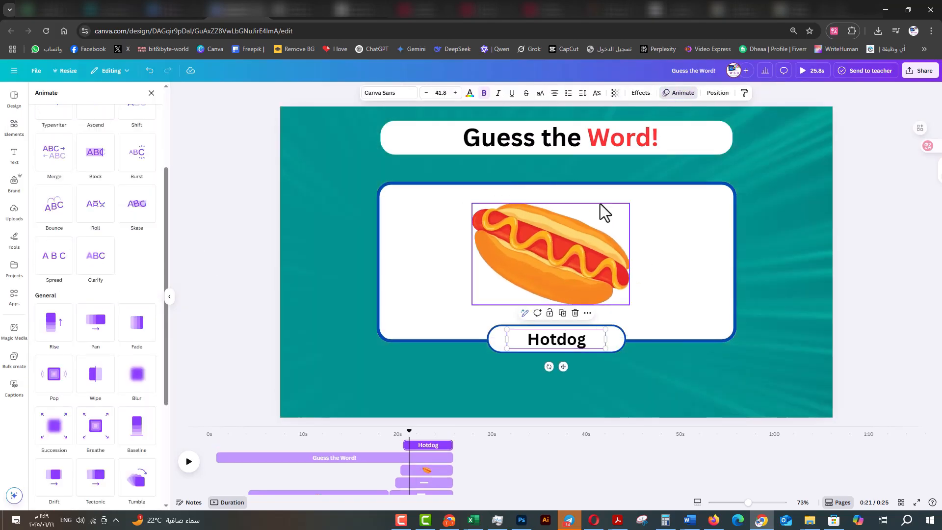
{"action": "left_click", "coordinate": [137, 156]}
{"action": "left_click_drag", "start_coordinate": [410, 431], "coordinate": [145, 422]}
{"action": "left_click", "coordinate": [187, 467]}
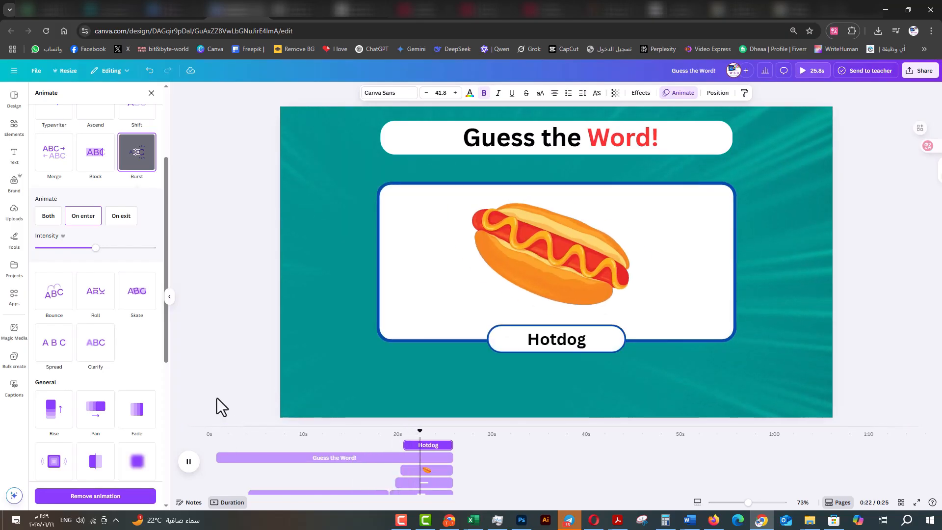
Stop the preview and shorten the quiz page to 23.5 s
{"action": "left_click", "coordinate": [188, 461]}
{"action": "left_click_drag", "start_coordinate": [449, 471], "coordinate": [431, 470]}
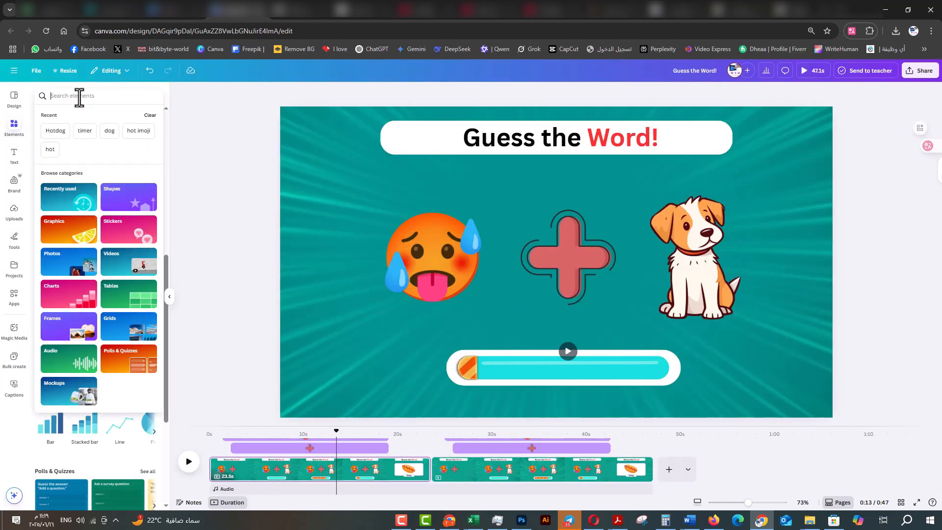
Find the blue "3d circle" sphere graphic, insert it and place it small in the page's upper-left corner beside the title bar
{"action": "left_click", "coordinate": [77, 96]}
{"action": "type", "text": "3d"}
{"action": "left_click", "coordinate": [67, 132]}
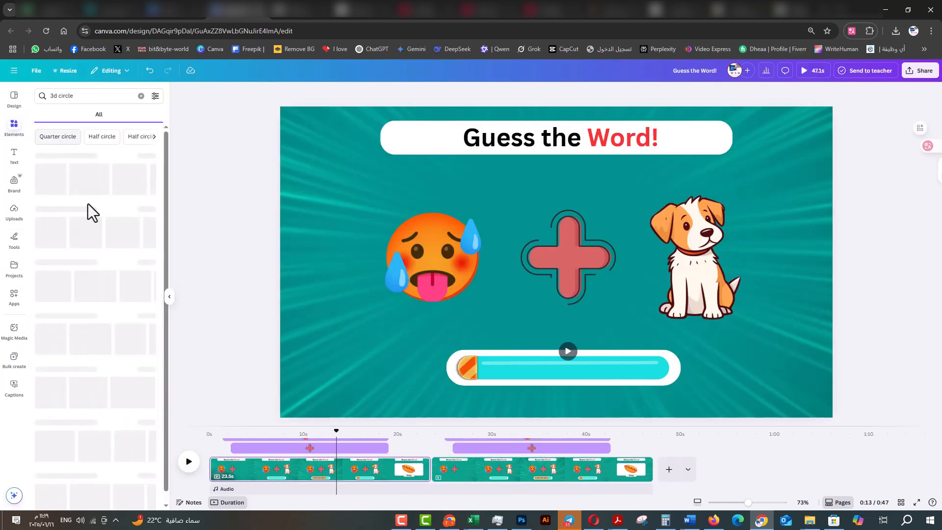
{"action": "left_click", "coordinate": [121, 180]}
{"action": "left_click_drag", "start_coordinate": [679, 387], "coordinate": [536, 213]}
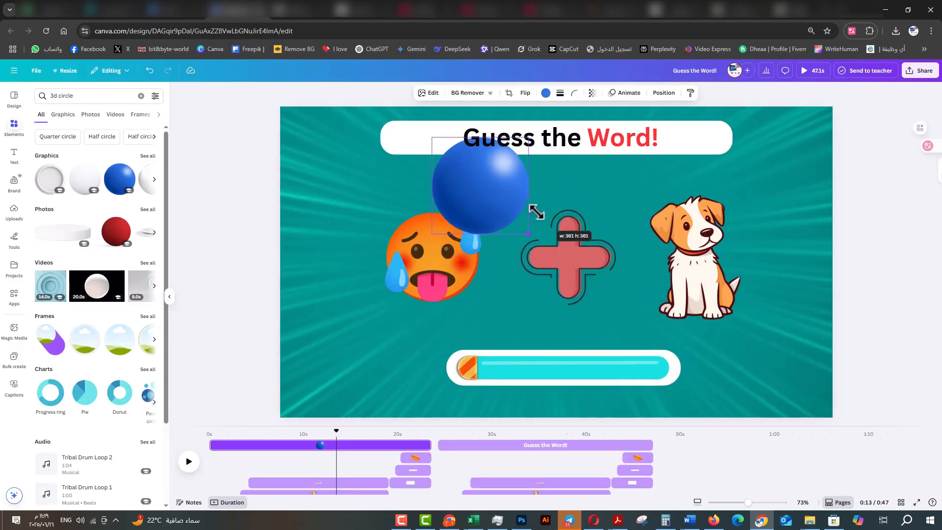
{"action": "left_click_drag", "start_coordinate": [485, 191], "coordinate": [346, 167]}
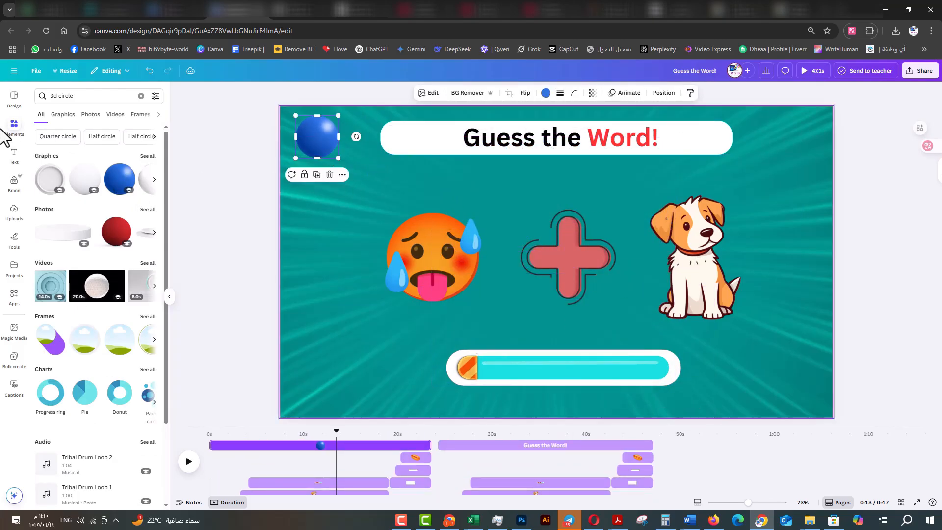
Add the heading text "01", size it to 60, centre it on the blue sphere and colour it white
{"action": "left_click", "coordinate": [13, 155]}
{"action": "left_click", "coordinate": [93, 182]}
{"action": "type", "text": "01"}
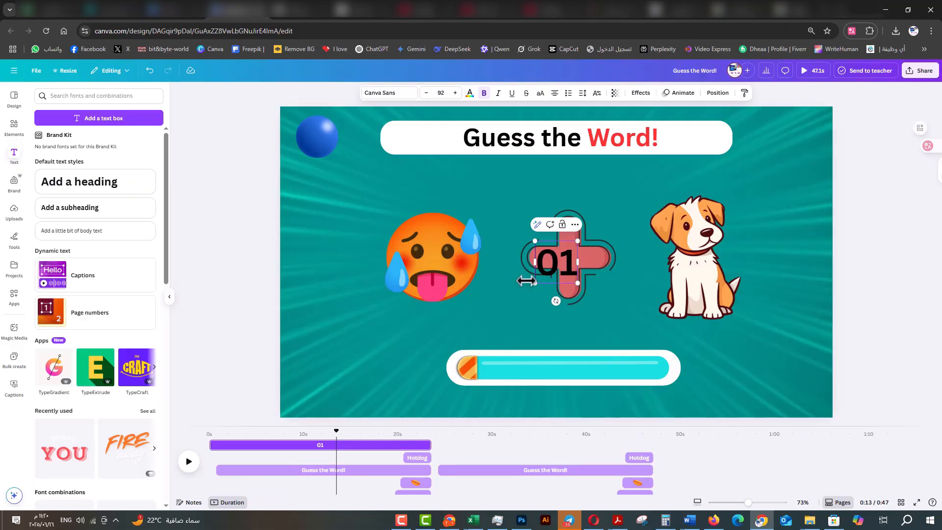
{"action": "left_click_drag", "start_coordinate": [550, 265], "coordinate": [361, 185]}
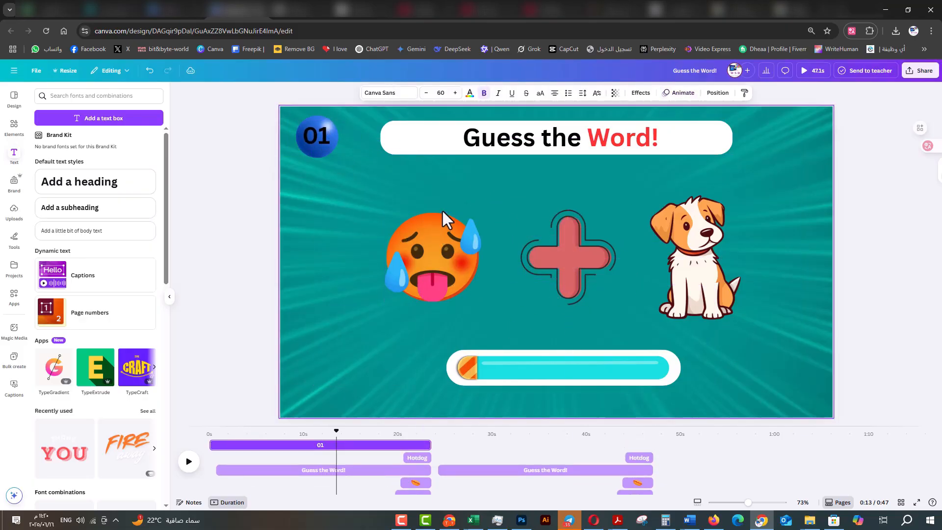
{"action": "left_click", "coordinate": [470, 92]}
{"action": "left_click", "coordinate": [110, 280]}
{"action": "left_click", "coordinate": [311, 219]}
Duplicate the finished page and change the number on the copy's blue sphere to "02"
{"action": "left_click", "coordinate": [330, 458]}
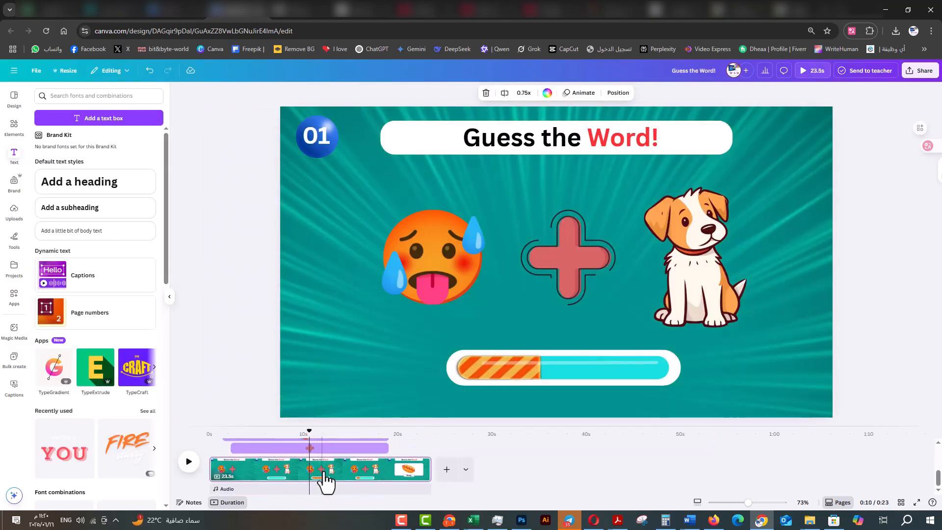
{"action": "right_click", "coordinate": [326, 471]}
{"action": "left_click", "coordinate": [378, 329]}
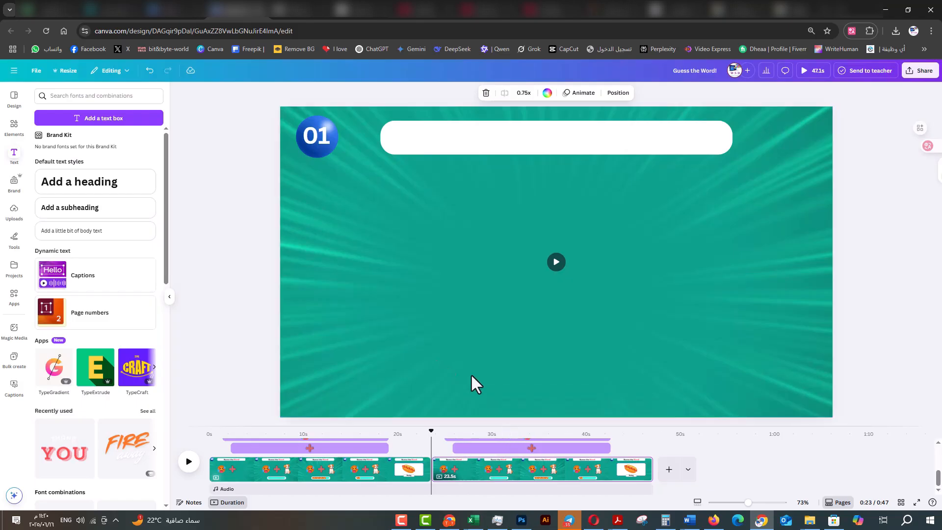
{"action": "left_click", "coordinate": [315, 137]}
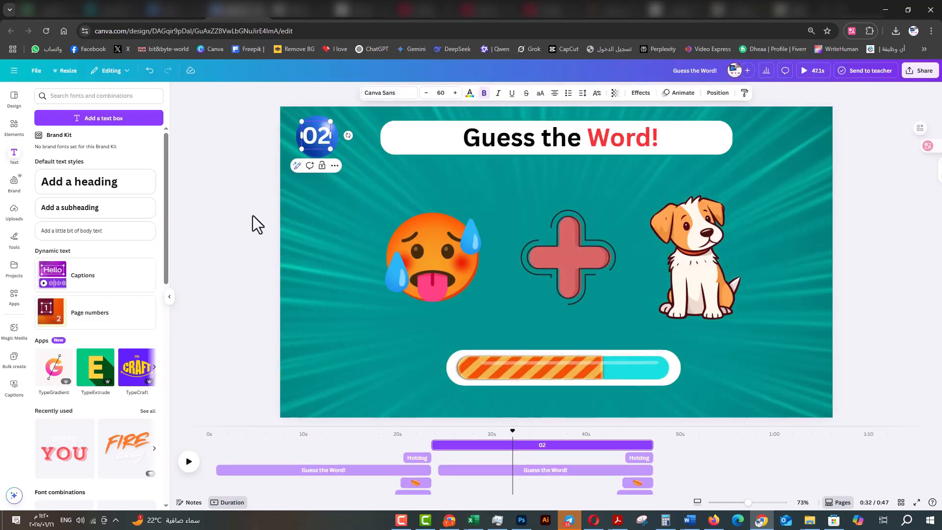
{"action": "left_click", "coordinate": [253, 216]}
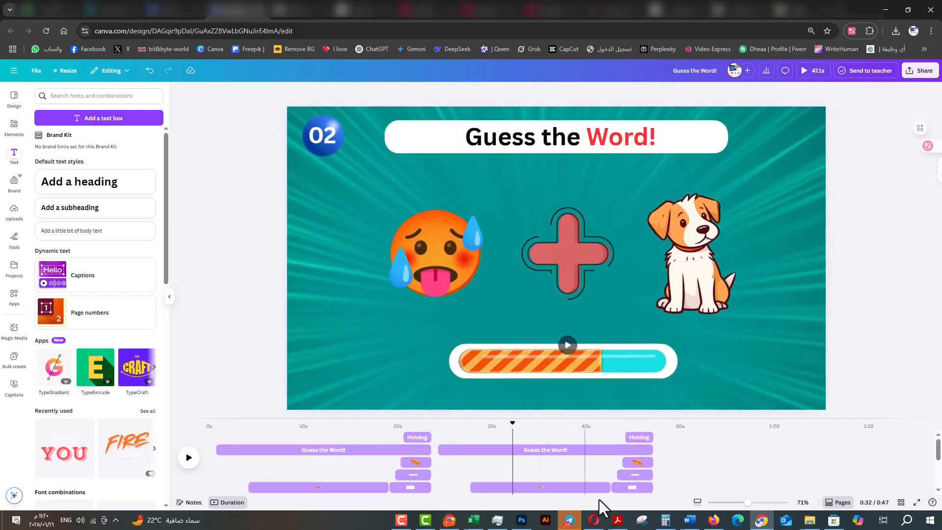
Switch to ChatGPT to look up the second compound word in the list, and return to Canva
{"action": "left_click_drag", "start_coordinate": [513, 421], "coordinate": [527, 421]}
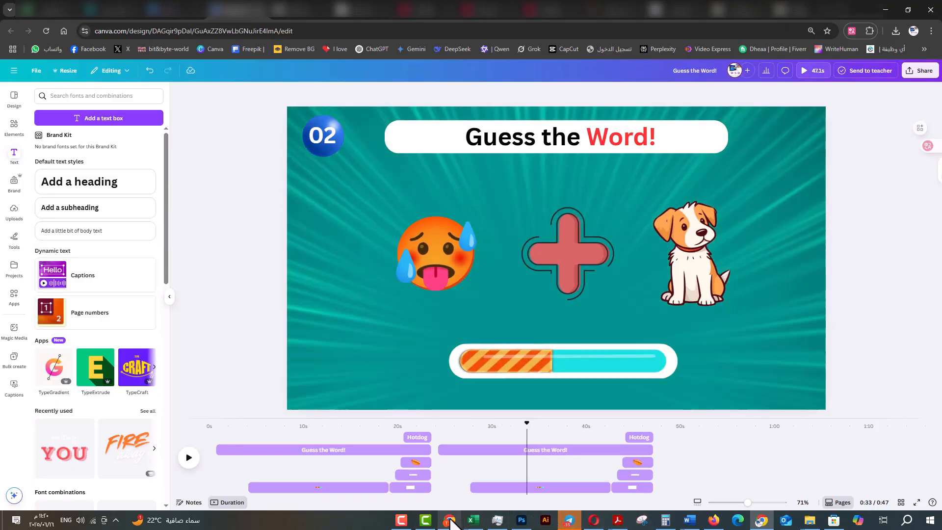
{"action": "left_click", "coordinate": [450, 521]}
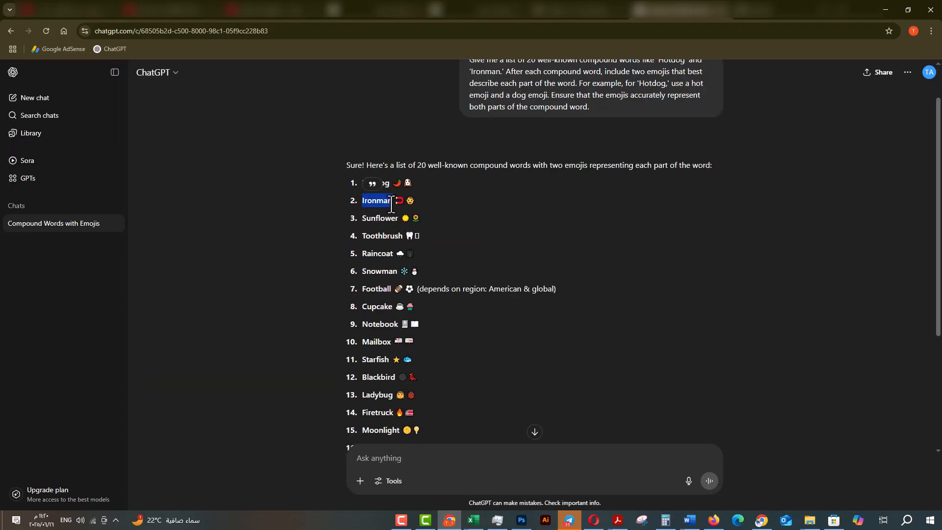
{"action": "left_click", "coordinate": [885, 11]}
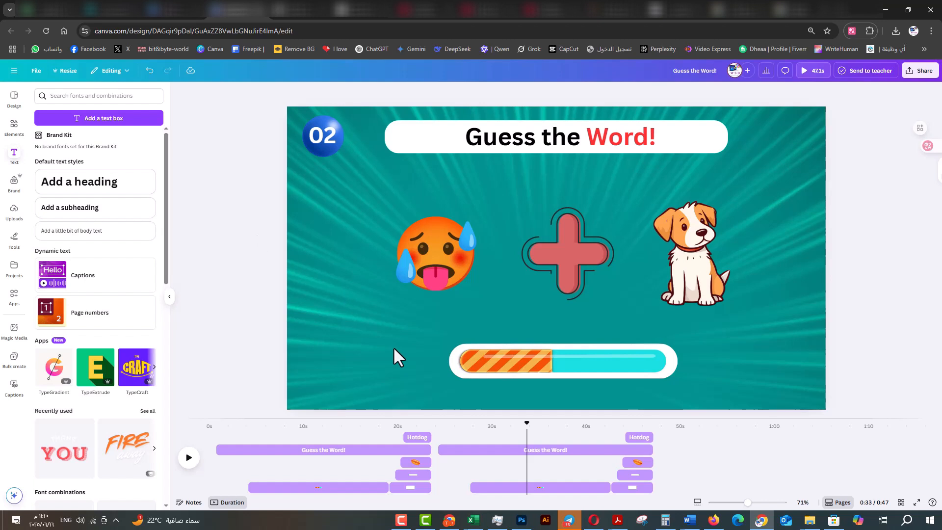
Delete the hot face emoji and the dog graphic from the second page
{"action": "left_click", "coordinate": [439, 250]}
{"action": "key", "text": "Delete"}
{"action": "left_click", "coordinate": [690, 253]}
{"action": "key", "text": "Delete"}
Search graphics for "Iron", insert the shiny metal ball and size it to fit on the left of the plus sign
{"action": "left_click", "coordinate": [14, 126]}
{"action": "left_click", "coordinate": [92, 96]}
{"action": "type", "text": "Iron"}
{"action": "key", "text": "Return"}
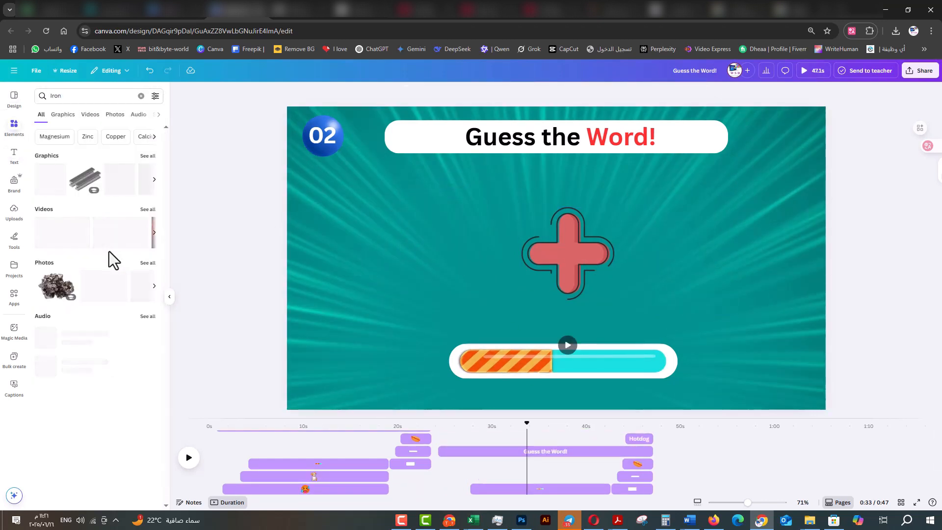
{"action": "left_click", "coordinate": [145, 155]}
{"action": "scroll", "coordinate": [103, 336], "scroll_direction": "down", "scroll_amount": 1}
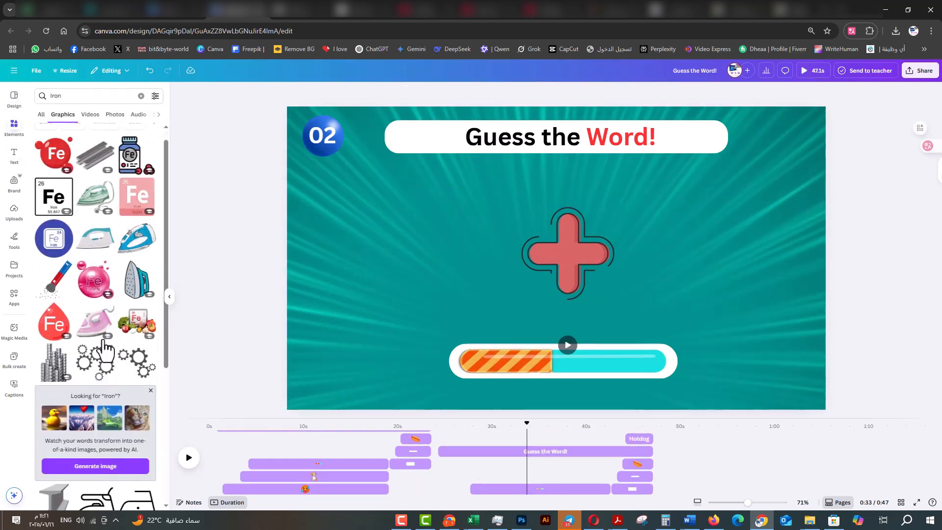
{"action": "scroll", "coordinate": [98, 346], "scroll_direction": "down", "scroll_amount": 5}
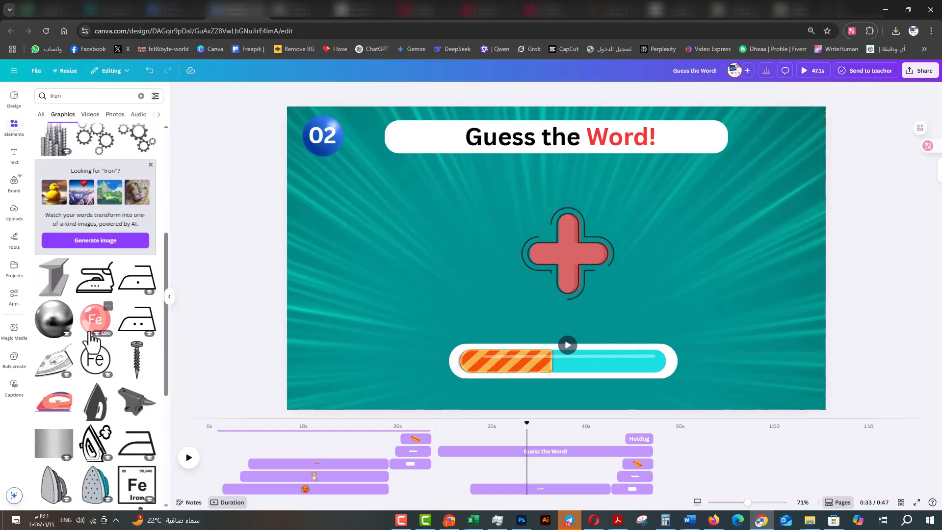
{"action": "left_click", "coordinate": [53, 320]}
{"action": "left_click_drag", "start_coordinate": [528, 313], "coordinate": [442, 300]}
{"action": "left_click_drag", "start_coordinate": [592, 366], "coordinate": [444, 219]}
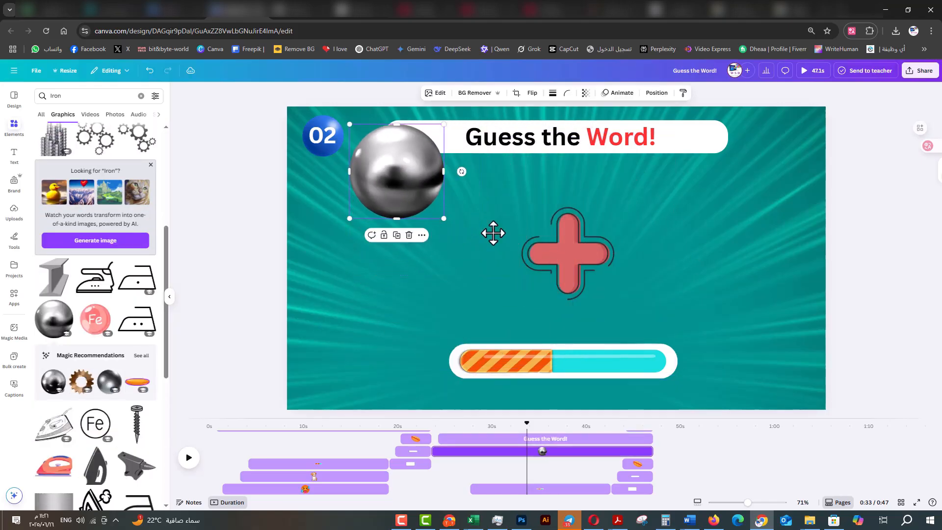
{"action": "left_click_drag", "start_coordinate": [418, 186], "coordinate": [476, 262]}
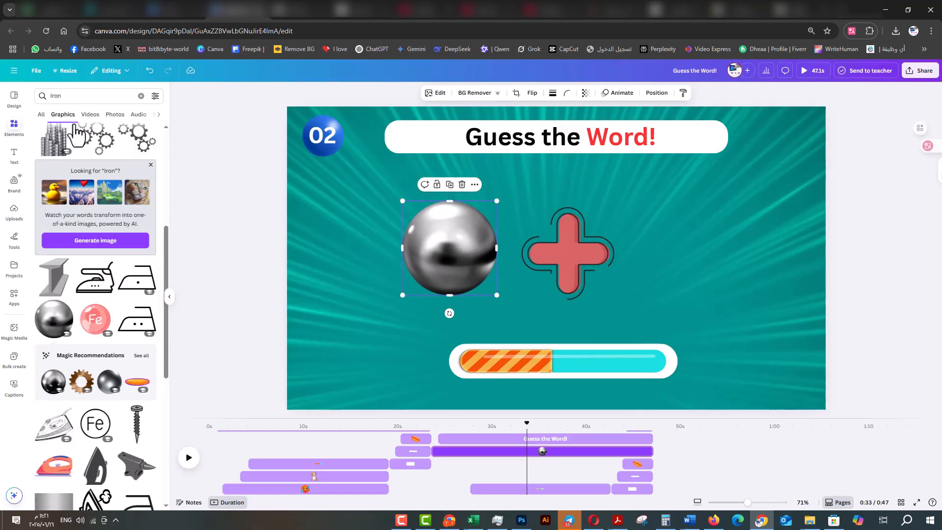
Search graphics for "man", insert the blond man with the moustache and size him to fit on the right of the plus sign
{"action": "type", "text": "man"}
{"action": "key", "text": "Return"}
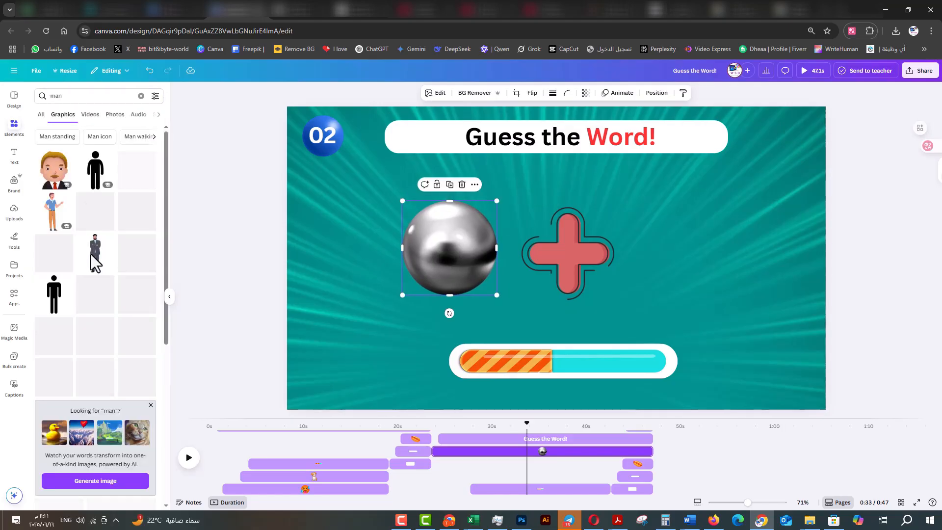
{"action": "left_click", "coordinate": [57, 174]}
{"action": "left_click_drag", "start_coordinate": [580, 307], "coordinate": [728, 307]}
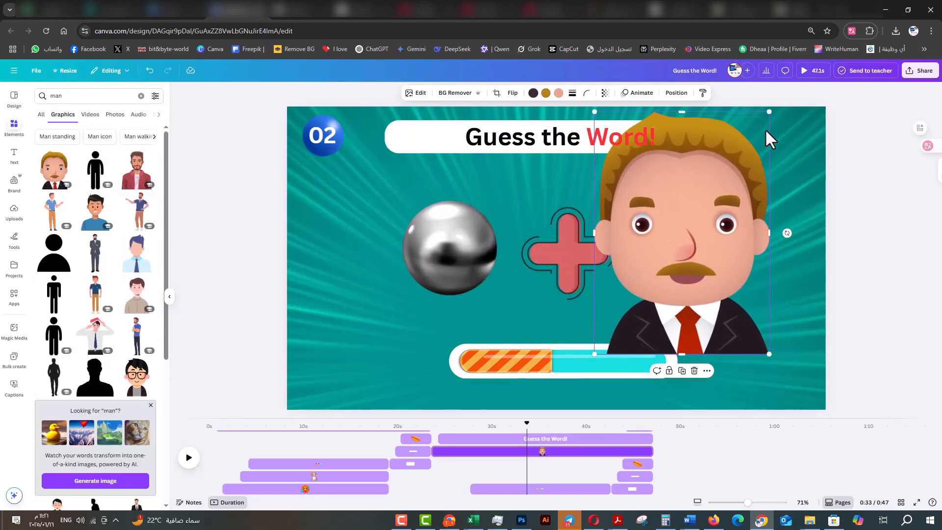
{"action": "left_click_drag", "start_coordinate": [770, 139], "coordinate": [687, 226]}
{"action": "left_click_drag", "start_coordinate": [648, 316], "coordinate": [697, 269]}
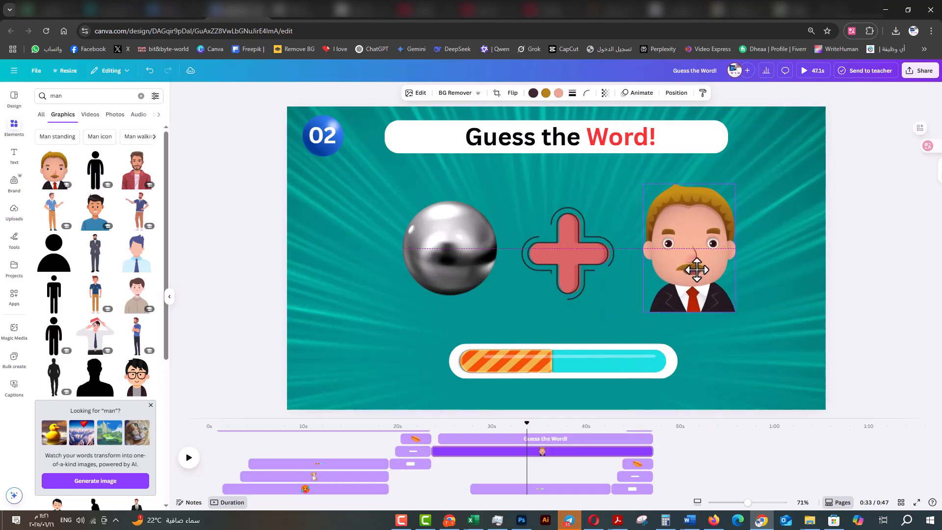
Apply the Pop animation and the Pulse add-on effect to the metal ball and the man together
{"action": "left_click", "coordinate": [445, 258], "text": "shift"}
{"action": "left_click", "coordinate": [567, 93]}
{"action": "scroll", "coordinate": [59, 314], "scroll_direction": "down", "scroll_amount": 5}
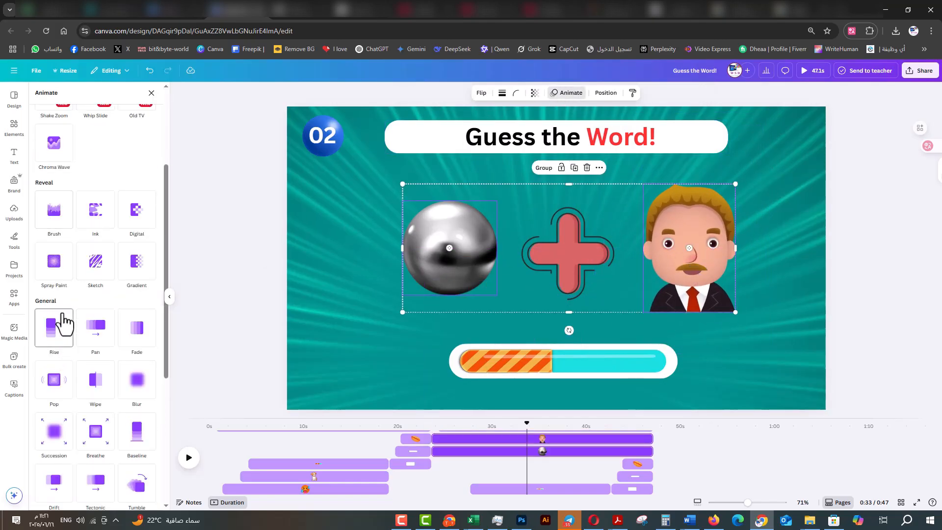
{"action": "left_click", "coordinate": [54, 387]}
{"action": "scroll", "coordinate": [134, 395], "scroll_direction": "down", "scroll_amount": 7}
{"action": "left_click", "coordinate": [138, 421]}
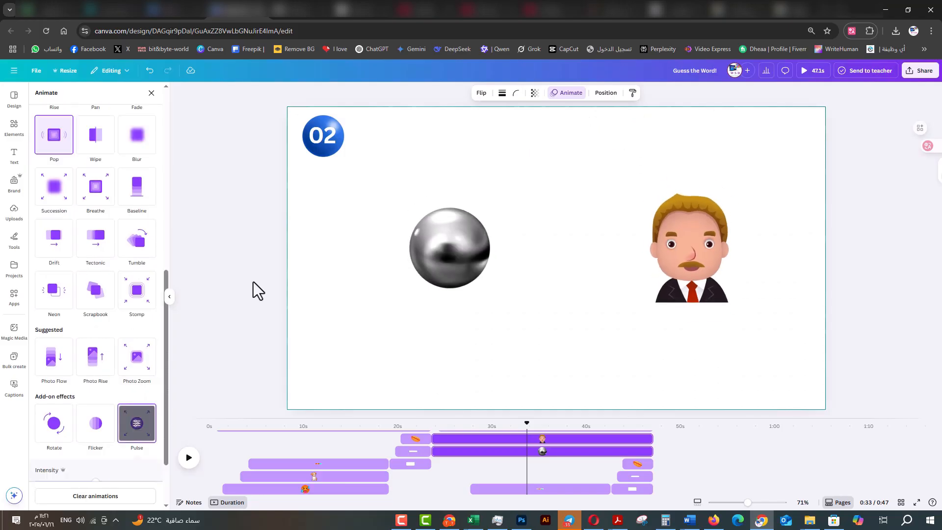
{"action": "left_click", "coordinate": [254, 285]}
Stagger the clip starts of the metal ball at about 26 s and the man at about 27 s, and preview the page
{"action": "left_click_drag", "start_coordinate": [436, 439], "coordinate": [456, 452]}
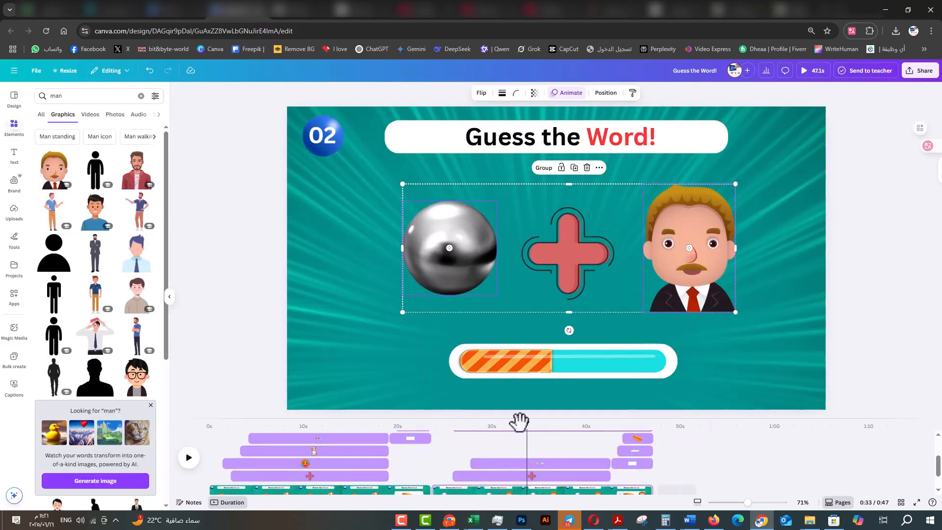
{"action": "left_click", "coordinate": [407, 426]}
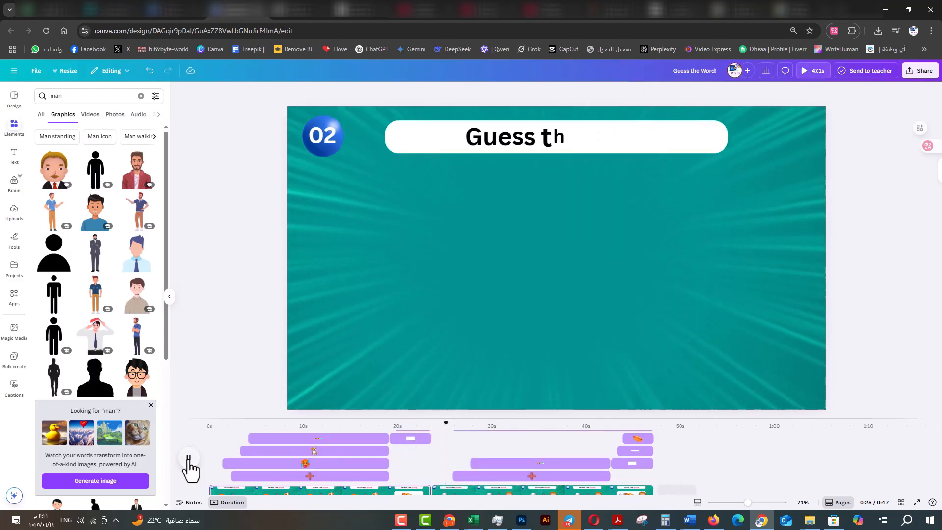
{"action": "left_click", "coordinate": [188, 463]}
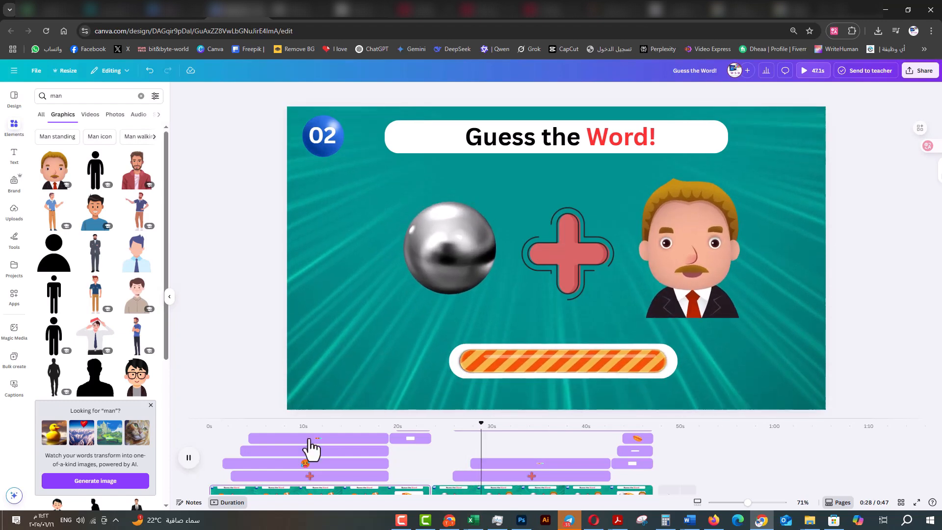
Start the metal ball clip earlier, at about 25 s, and preview from the end of the first page
{"action": "left_click", "coordinate": [582, 266]}
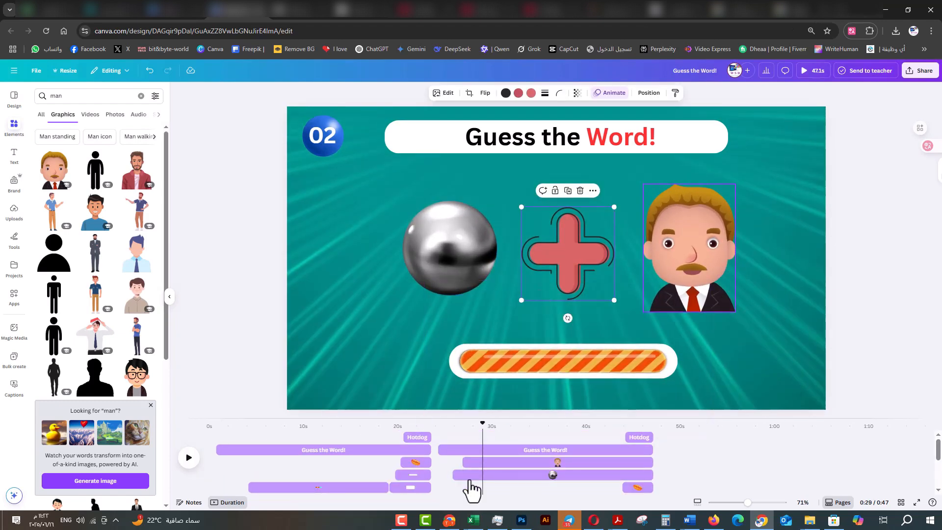
{"action": "scroll", "coordinate": [468, 464], "scroll_direction": "down", "scroll_amount": 2}
{"action": "scroll", "coordinate": [468, 459], "scroll_direction": "up", "scroll_amount": 1}
{"action": "left_click_drag", "start_coordinate": [453, 447], "coordinate": [444, 446]}
{"action": "left_click", "coordinate": [428, 422]}
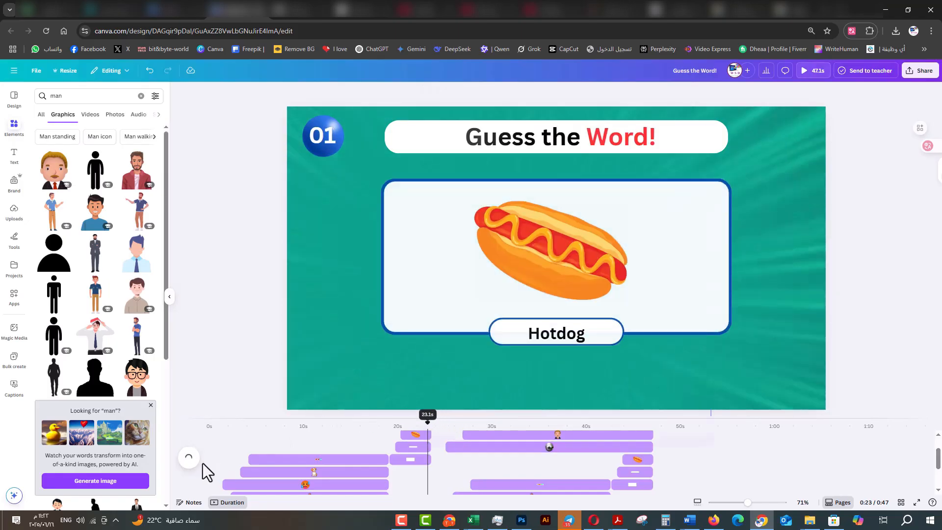
Add a Slide transition between the two pages and play it from shortly before the cut
{"action": "left_click", "coordinate": [431, 476]}
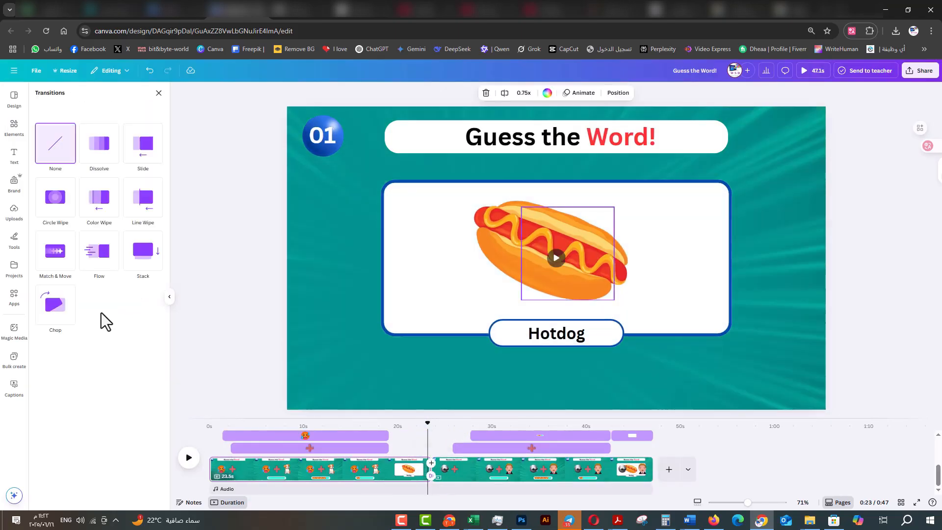
{"action": "left_click", "coordinate": [143, 143]}
{"action": "left_click_drag", "start_coordinate": [427, 422], "coordinate": [400, 422]}
{"action": "left_click", "coordinate": [189, 462]}
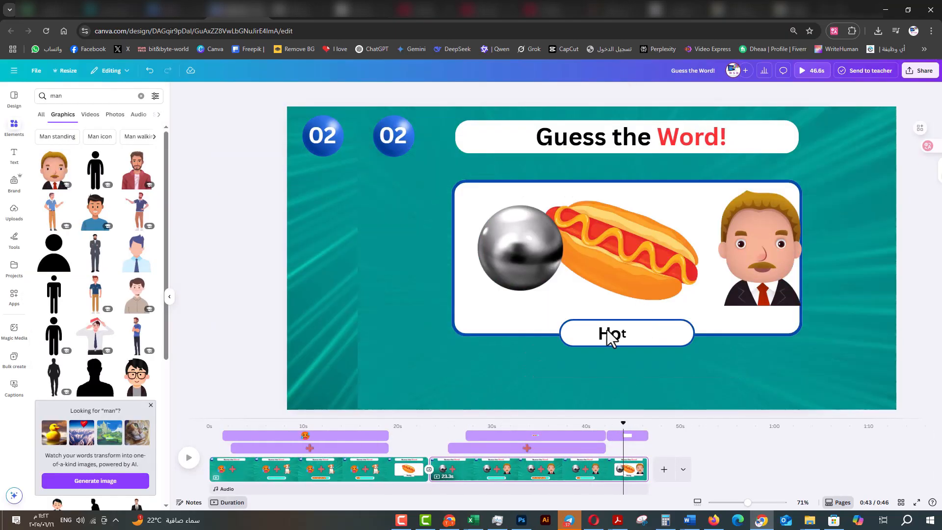
Change the second page's answer text to "Ironman" and end the metal ball and man clips at about 43 s
{"action": "left_click", "coordinate": [611, 338]}
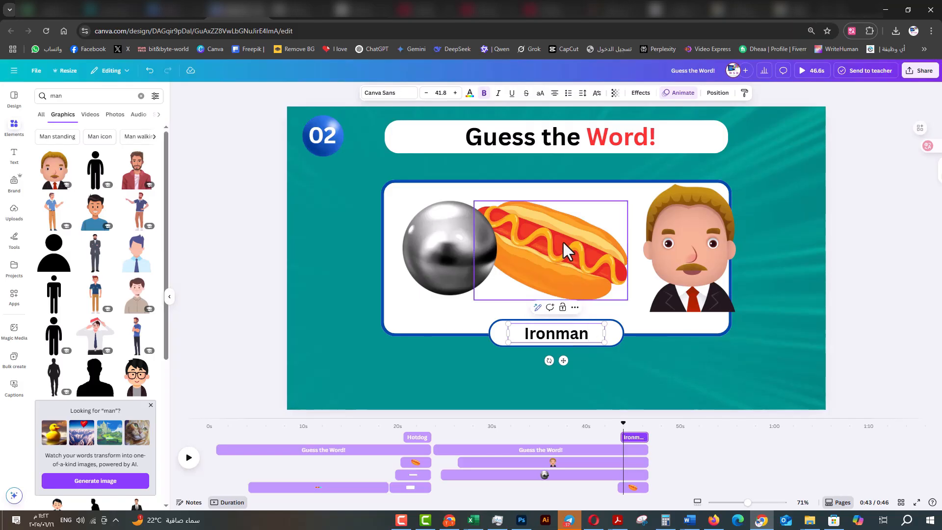
{"action": "left_click_drag", "start_coordinate": [641, 475], "coordinate": [617, 474]}
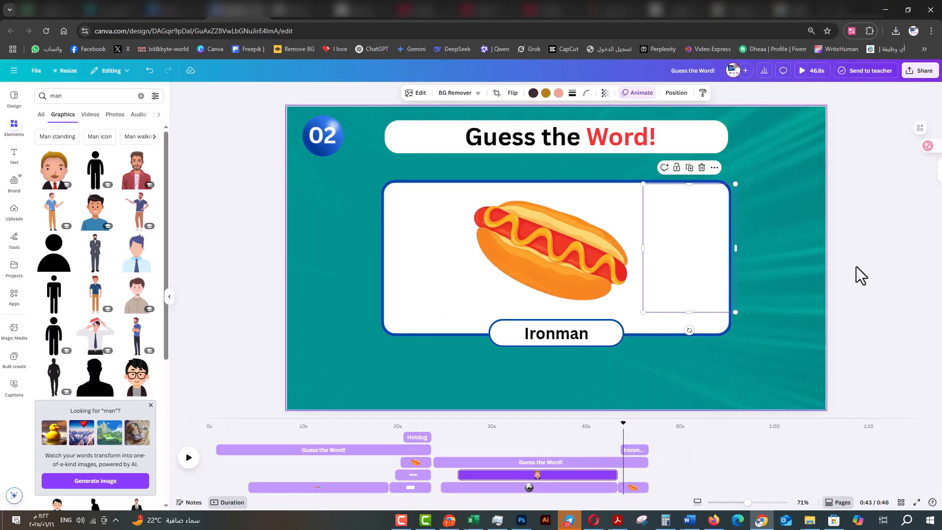
{"action": "left_click", "coordinate": [861, 275]}
Search graphics for "Ironman" and replace the hot dog with the muscular barbell lifter, centred in the white box
{"action": "left_click", "coordinate": [569, 255]}
{"action": "double_click", "coordinate": [60, 93]}
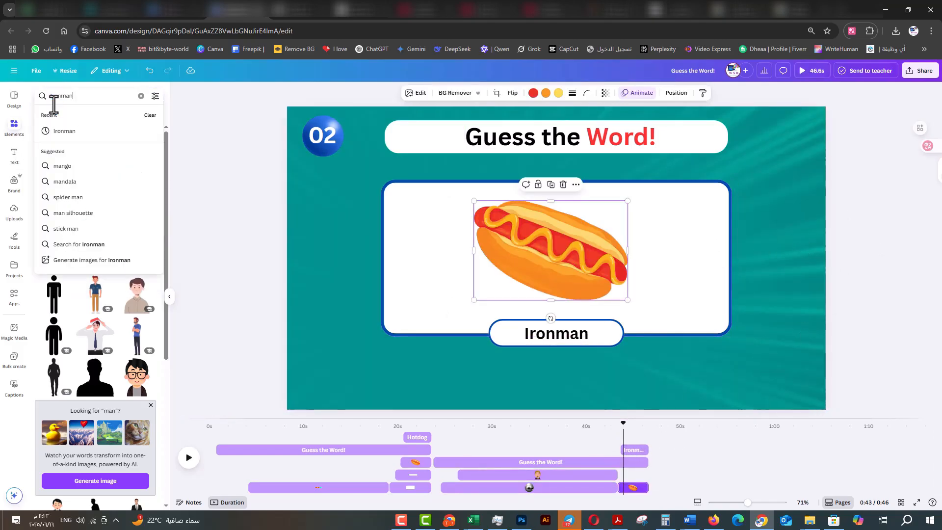
{"action": "type", "text": "Ironman"}
{"action": "key", "text": "Return"}
{"action": "scroll", "coordinate": [72, 329], "scroll_direction": "down", "scroll_amount": 2}
{"action": "left_click_drag", "start_coordinate": [193, 240], "coordinate": [544, 250]}
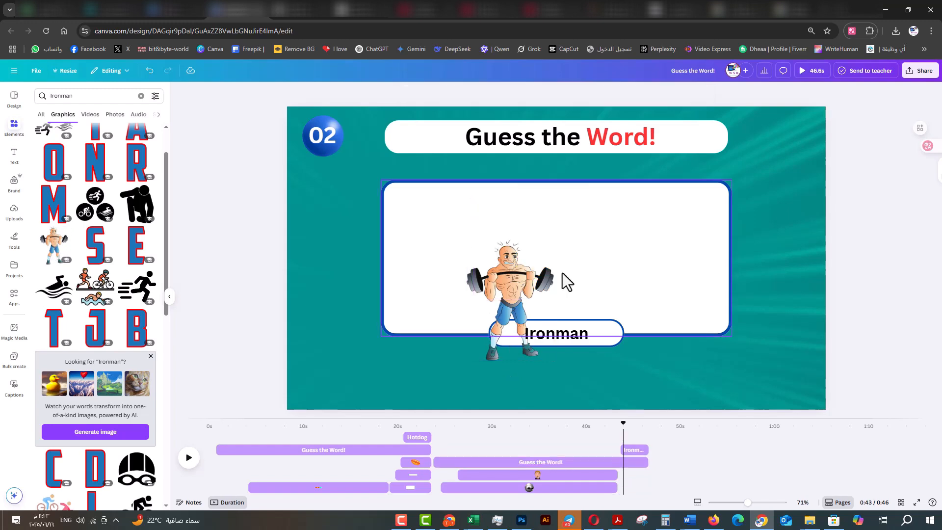
{"action": "left_click", "coordinate": [834, 301]}
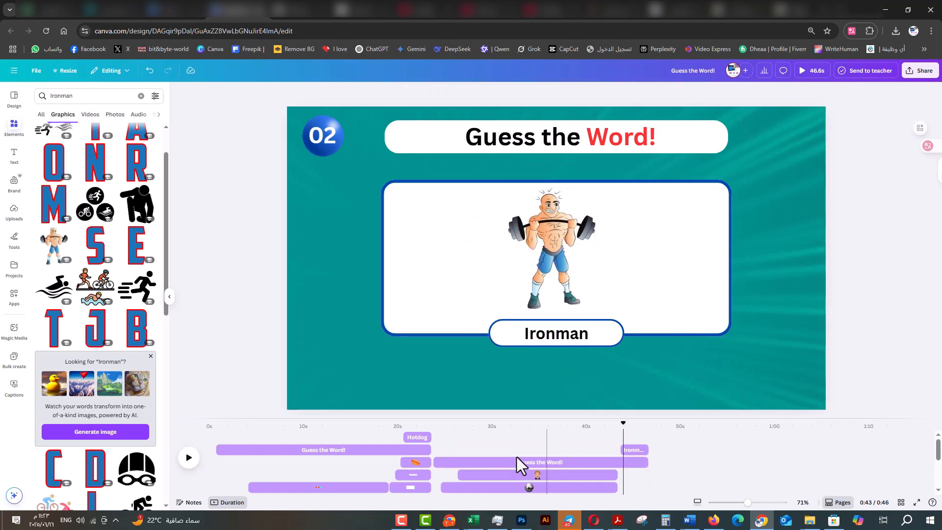
Trim the second page's "Guess the Word!" title clip to start at about 43 s, alongside the answer reveal
{"action": "left_click_drag", "start_coordinate": [449, 461], "coordinate": [483, 469]}
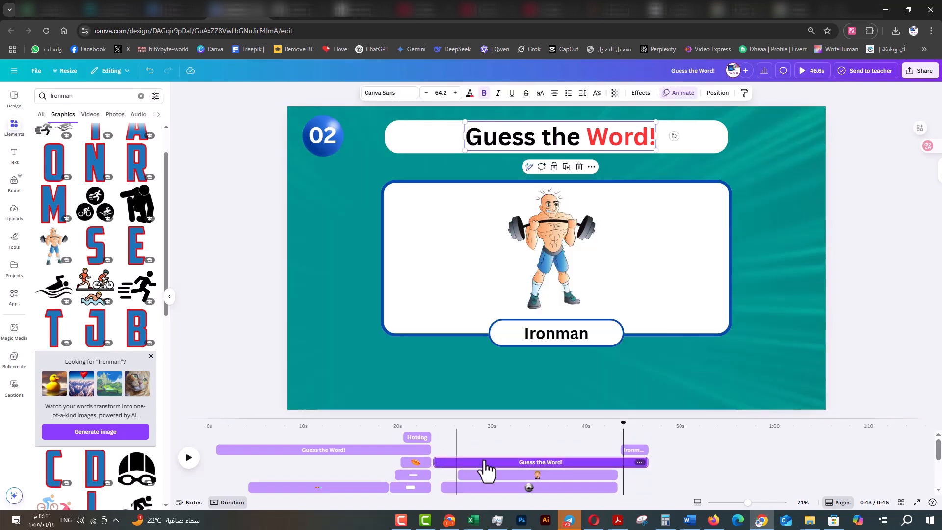
{"action": "left_click", "coordinate": [483, 470]}
{"action": "left_click_drag", "start_coordinate": [534, 443], "coordinate": [620, 451]}
Apply the Pulse add-on effect to the muscular barbell lifter graphic in the white box
{"action": "left_click", "coordinate": [566, 297]}
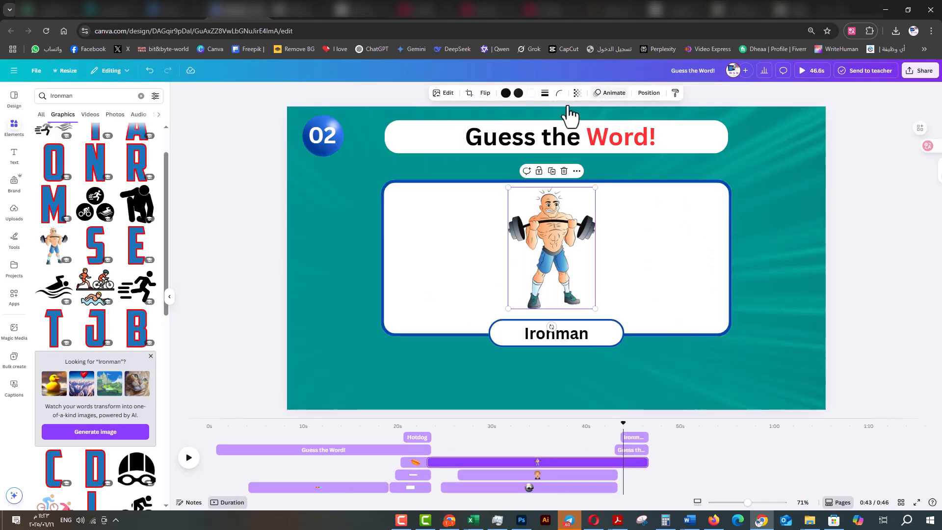
{"action": "left_click", "coordinate": [610, 92]}
{"action": "left_click", "coordinate": [137, 423]}
Start the barbell lifter clip at about 43 s and scrub back through the timeline towards the first page
{"action": "left_click_drag", "start_coordinate": [623, 422], "coordinate": [528, 425]}
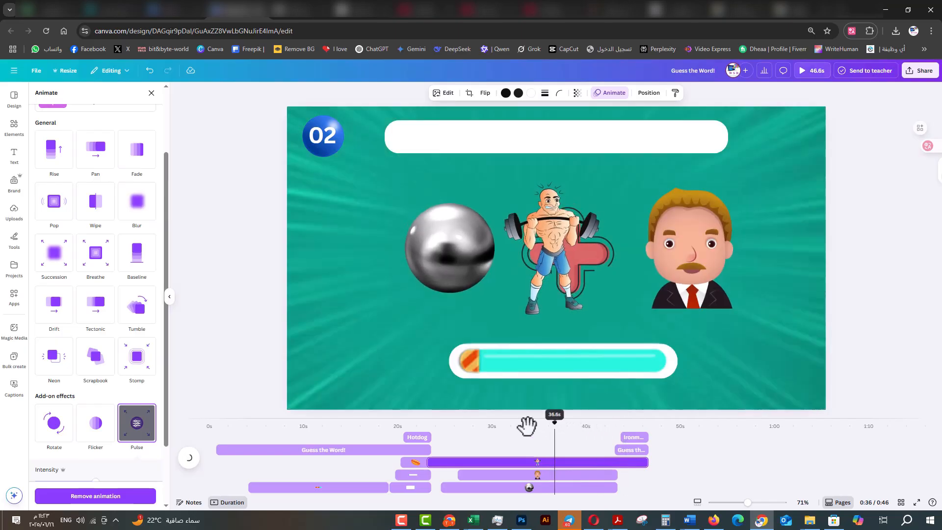
{"action": "left_click_drag", "start_coordinate": [428, 462], "coordinate": [613, 459]}
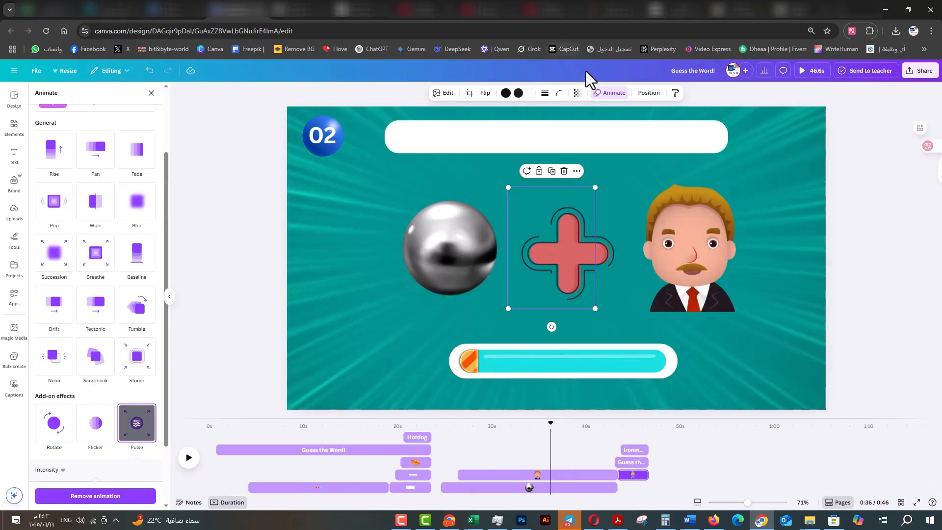
{"action": "left_click", "coordinate": [538, 423]}
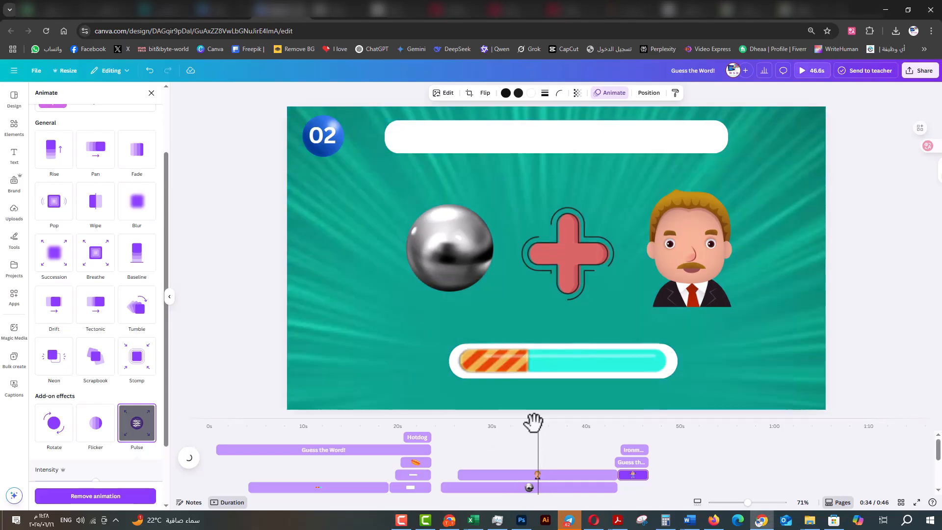
{"action": "left_click_drag", "start_coordinate": [534, 422], "coordinate": [368, 415]}
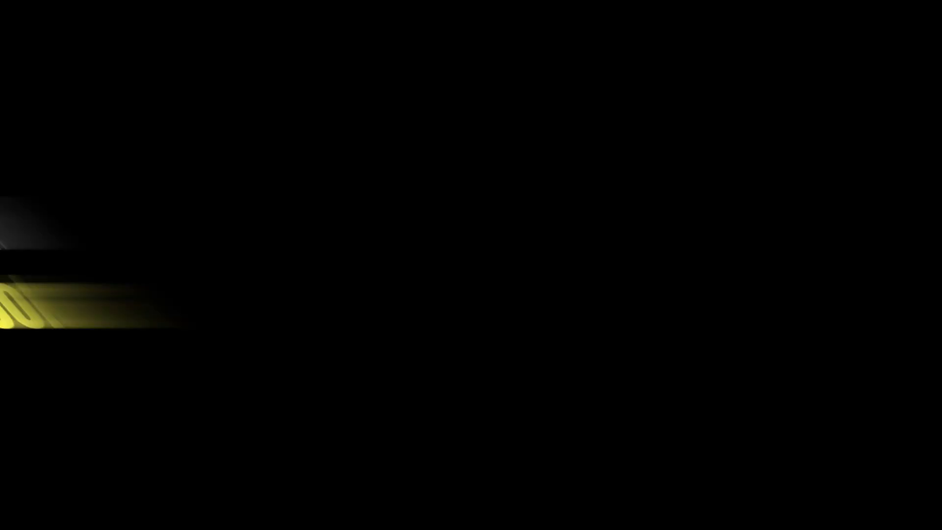